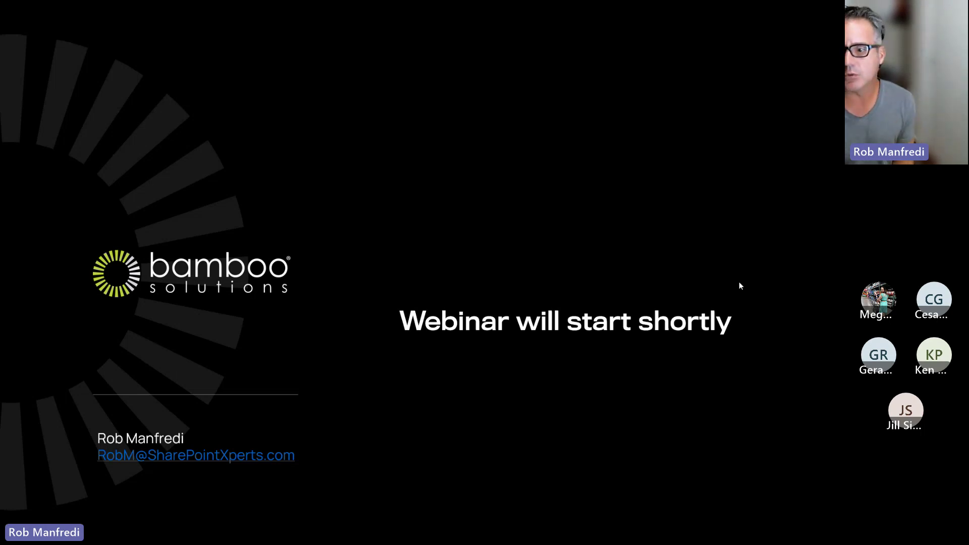
Advance the slideshow to slide 2, presenting Bamboo as a Gold Microsoft Partner
click(536, 253)
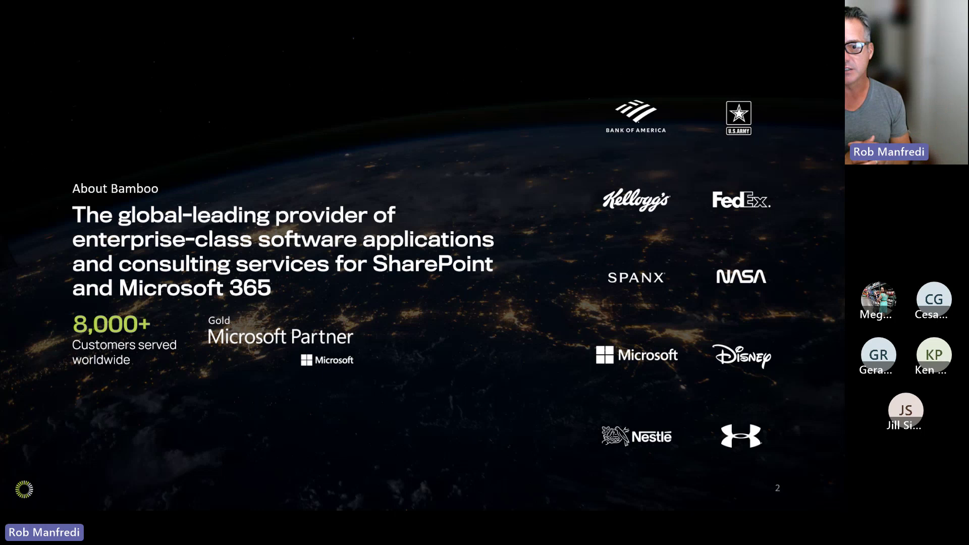
Advance the slideshow to slide 43, the Tabify introduction slide
click(313, 411)
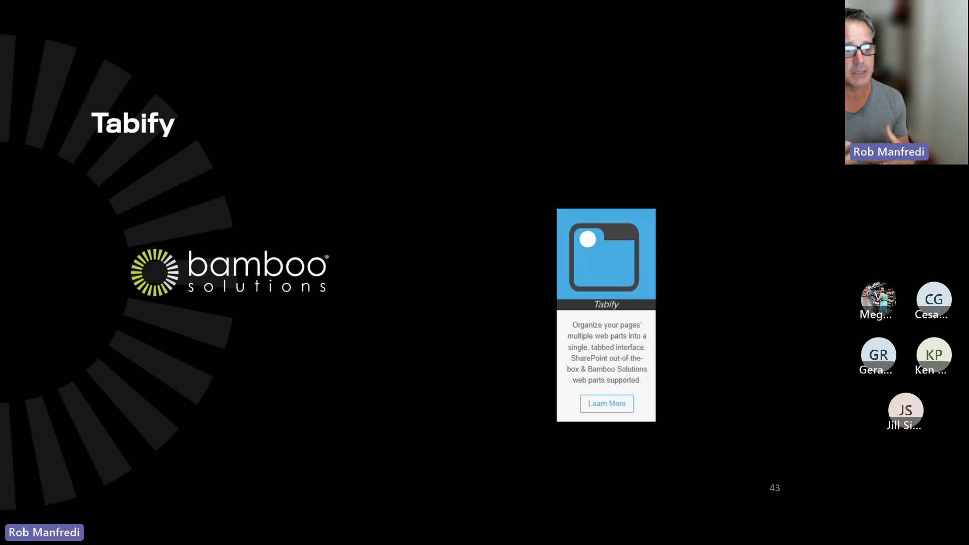
Show slide 44 listing Tabify features such as Smart Logic and Theming Colors
click(296, 326)
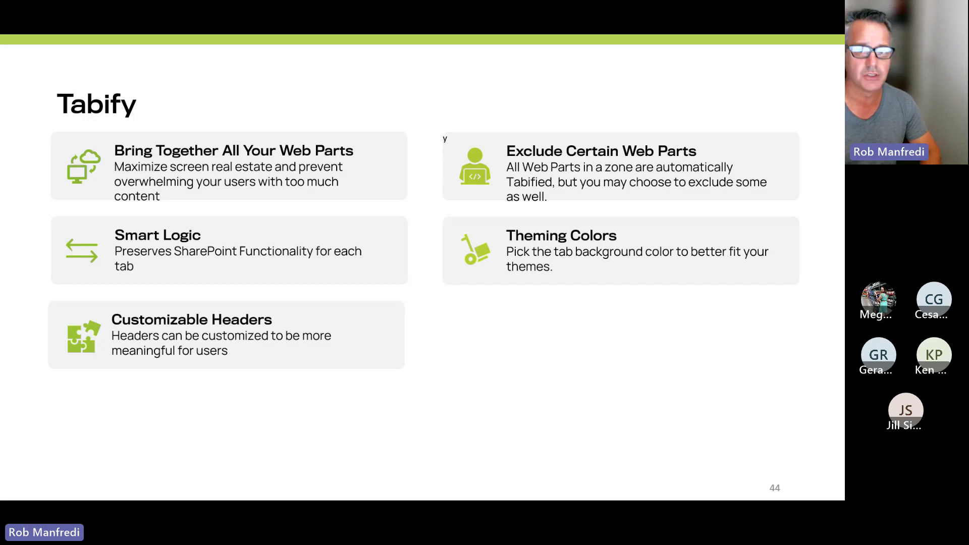
Page through the Licensing and Support, Product Licensing and pricing slides to closing slide 68
click(458, 399)
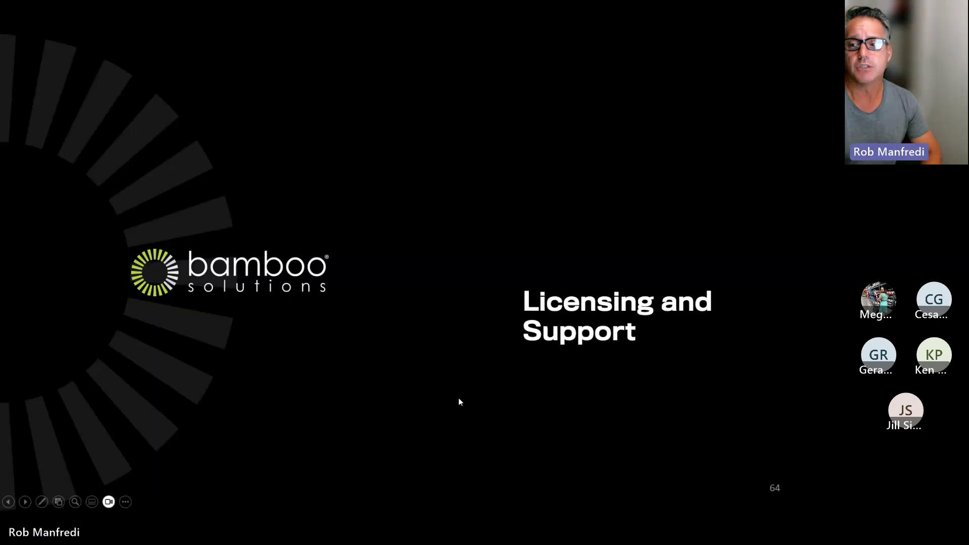
click(389, 398)
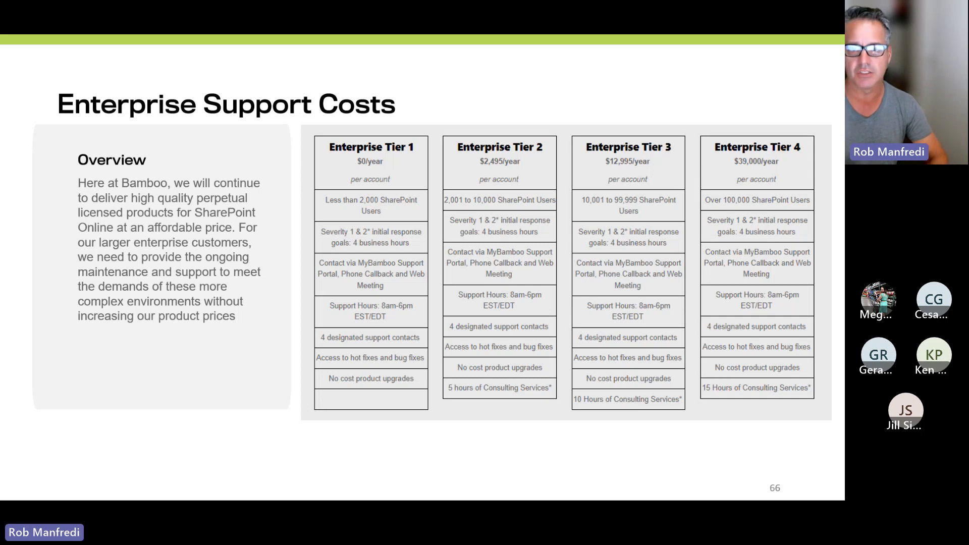
key(Right)
key(Right)
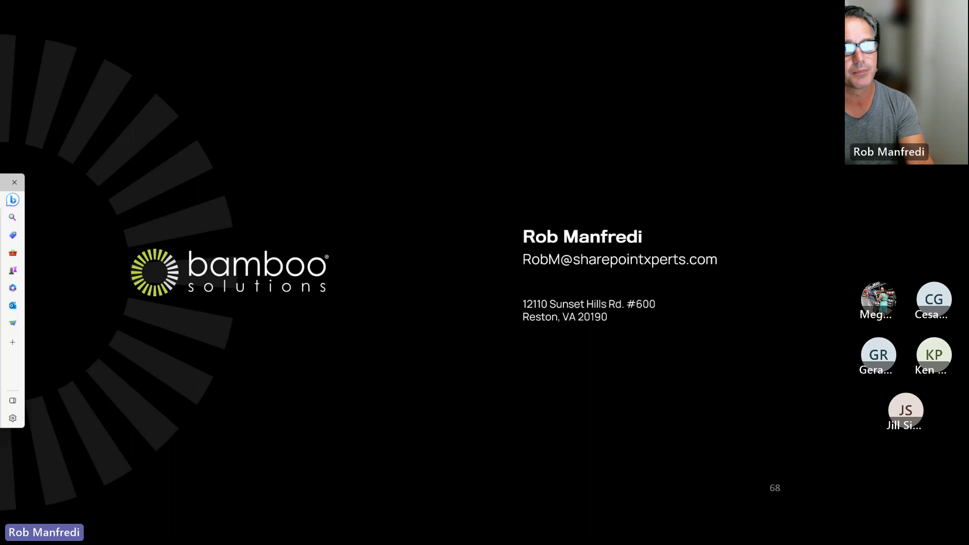
Bring Edge full screen over the slideshow, showing the Bamboo Solutions Products page
click(9, 212)
drag(463, 135, 507, 129)
double_click(507, 128)
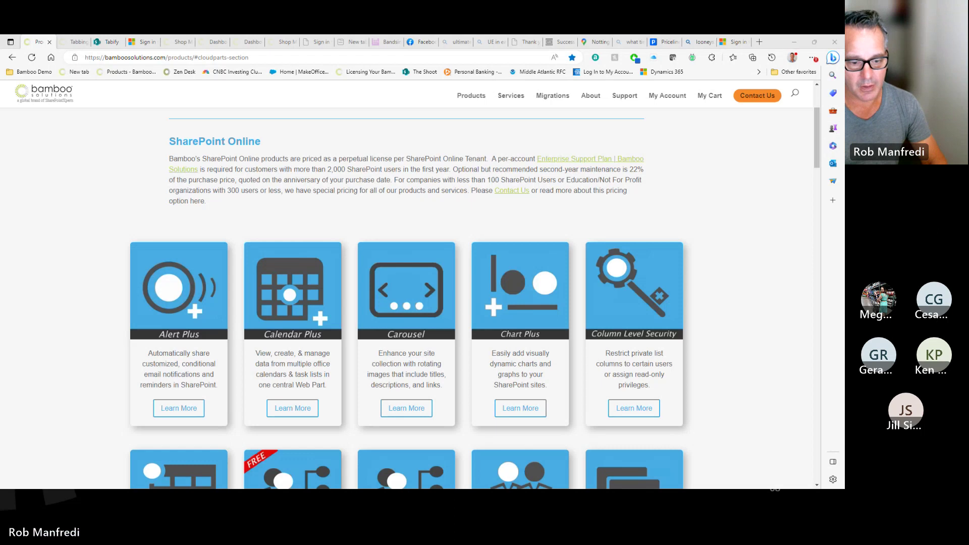
click(699, 251)
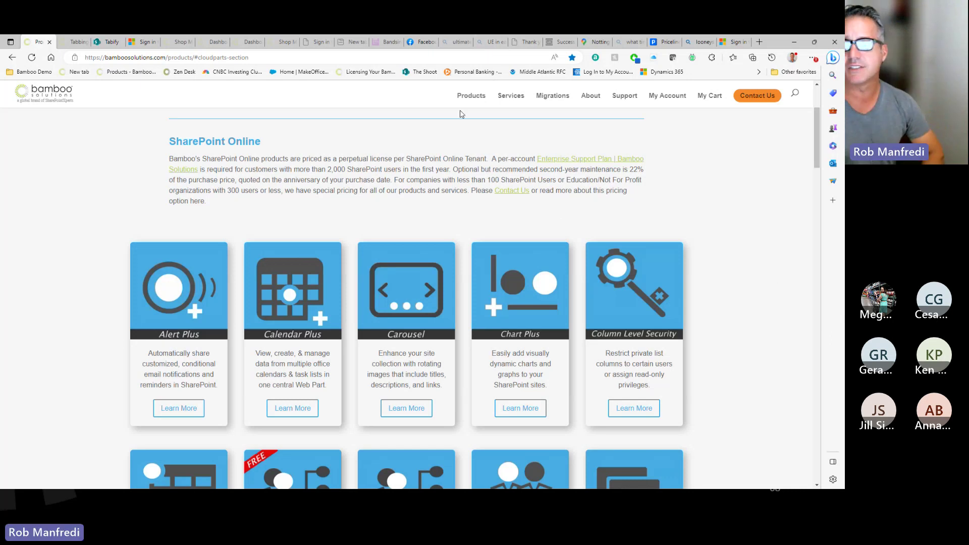
mouse_move(464, 101)
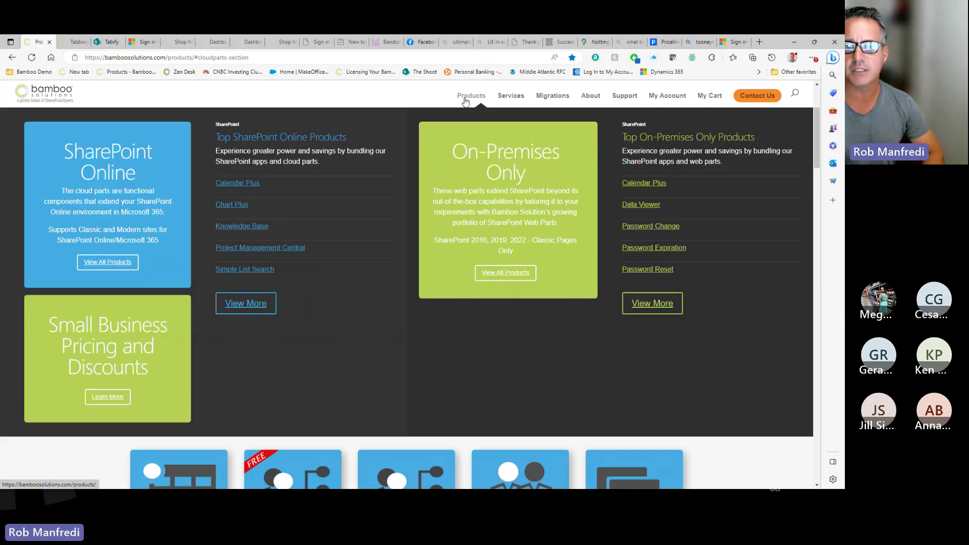
Open the Small Business Pricing Learn More link in a new tab and switch to it
right_click(102, 399)
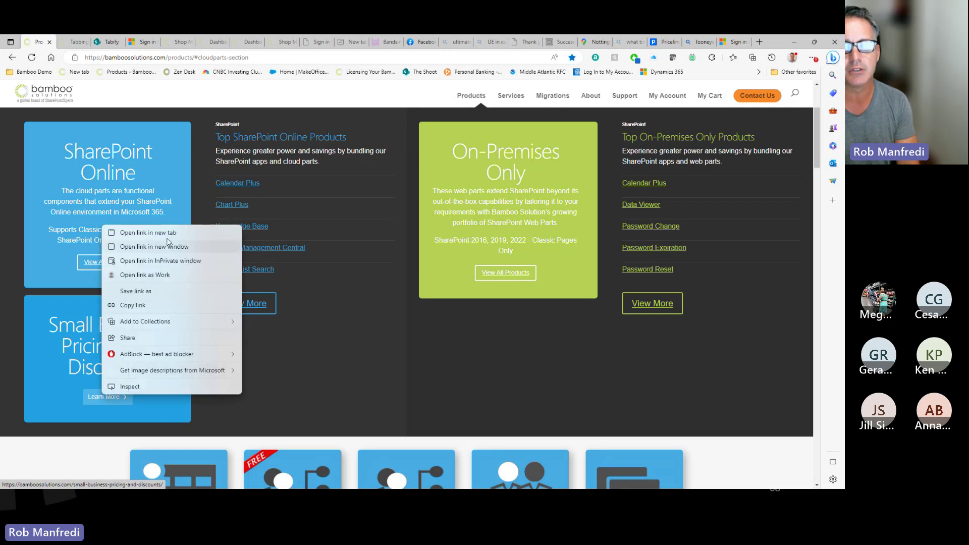
click(129, 232)
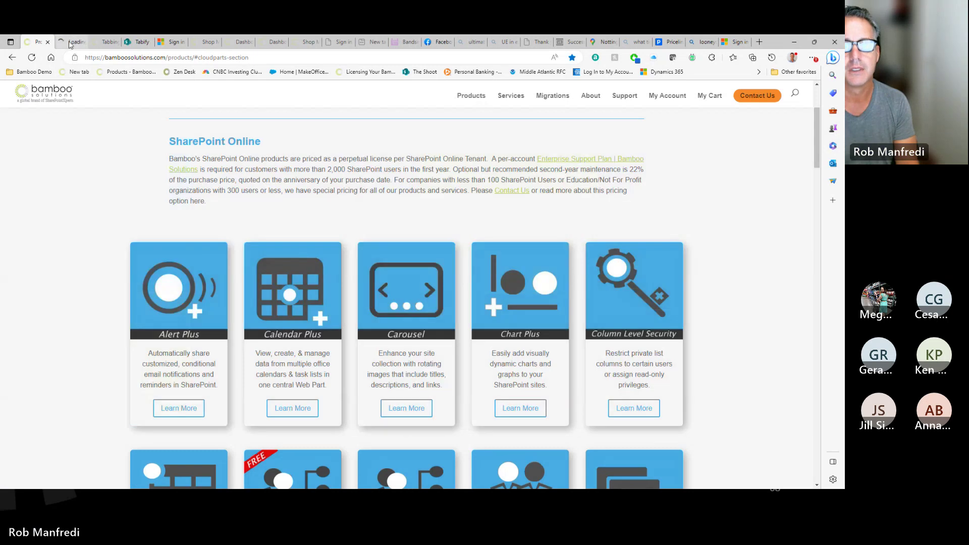
key(ctrl+Tab)
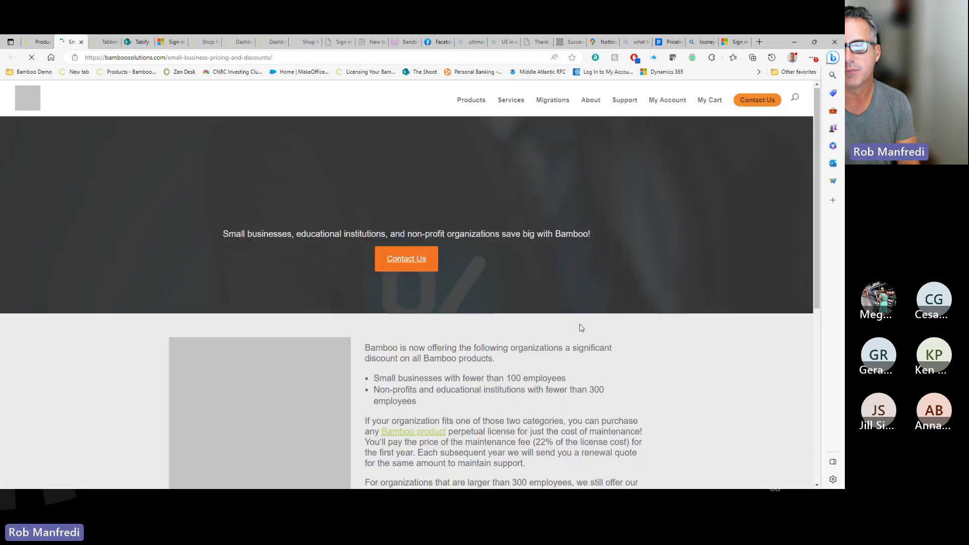
Highlight the discount criteria, the 22% maintenance fee and 10% off above 300 employees
scroll(579, 327, down, 4)
scroll(565, 283, up, 1)
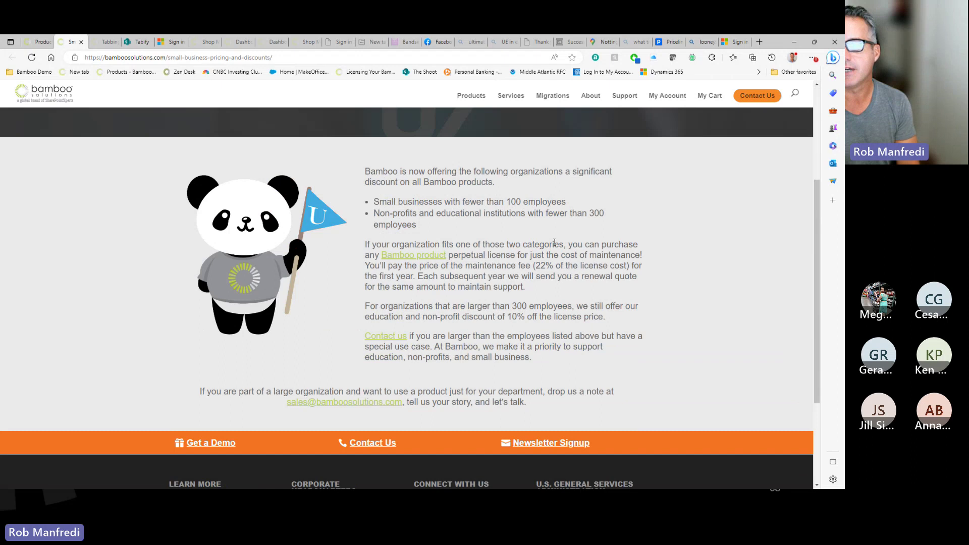
drag(387, 201, 576, 204)
drag(380, 213, 606, 226)
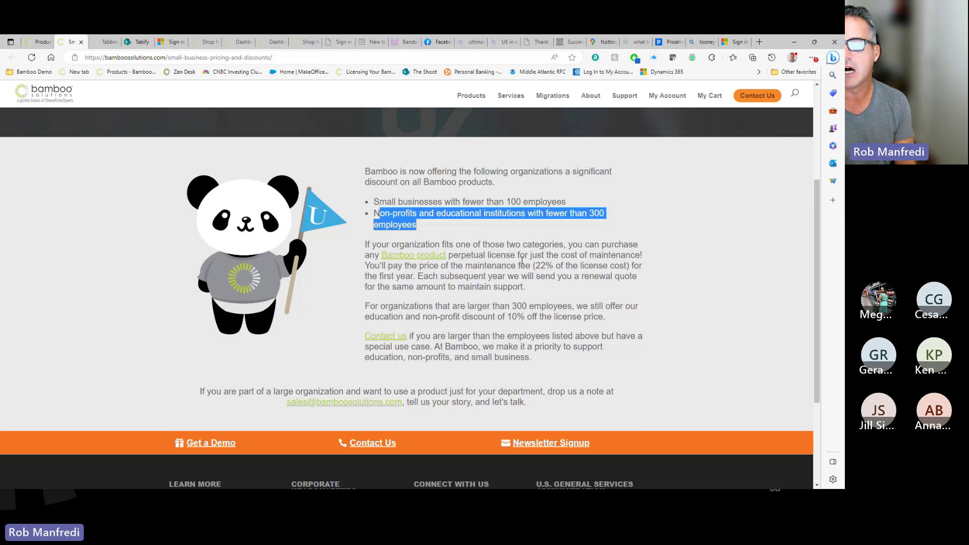
drag(520, 266, 631, 267)
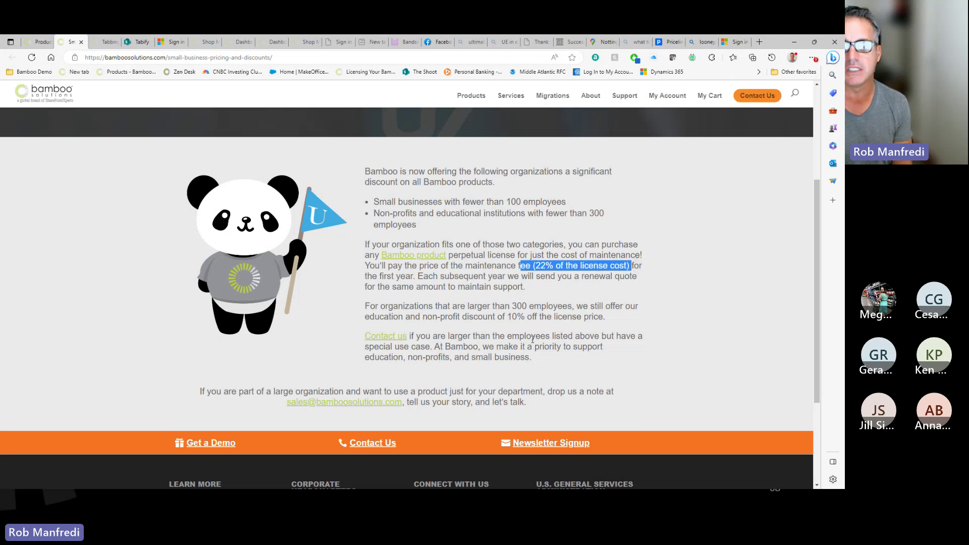
click(521, 310)
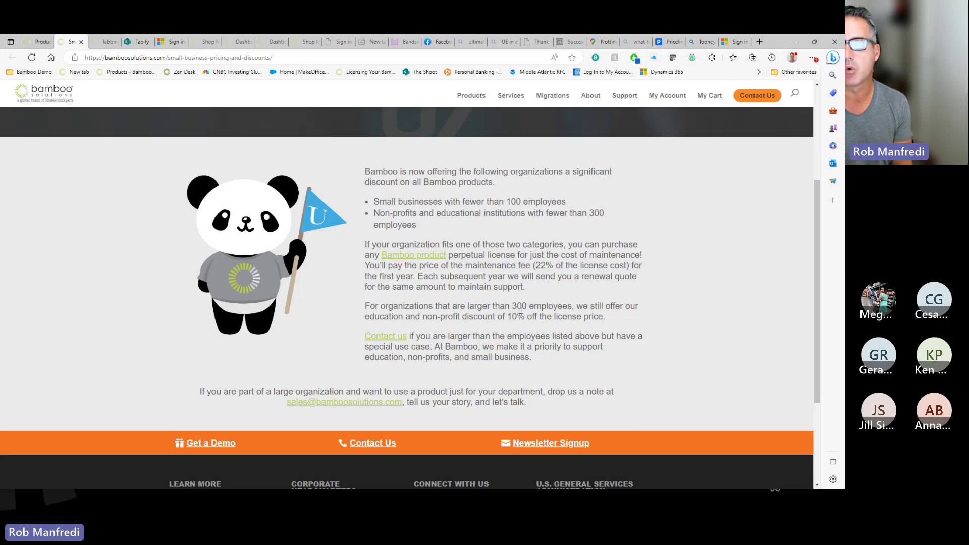
double_click(521, 310)
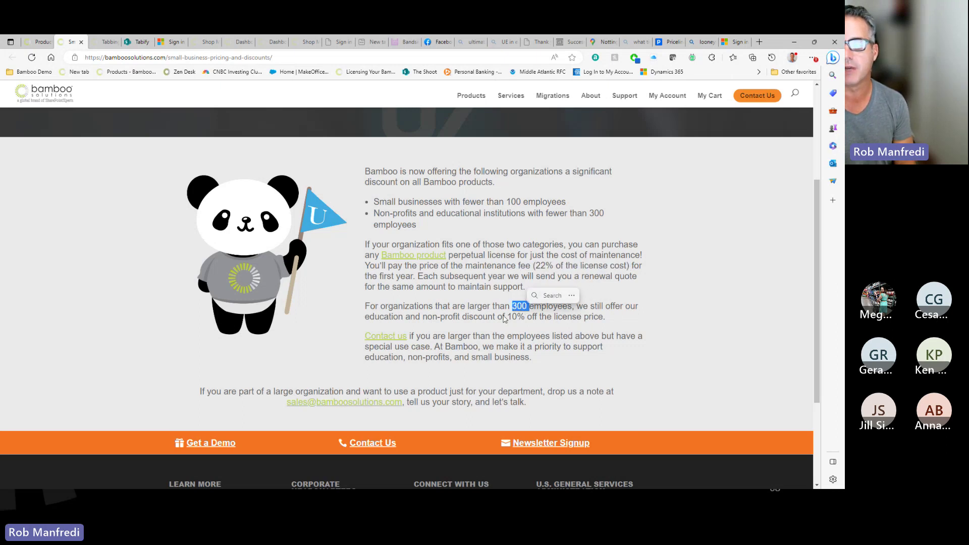
drag(503, 317, 656, 322)
click(495, 295)
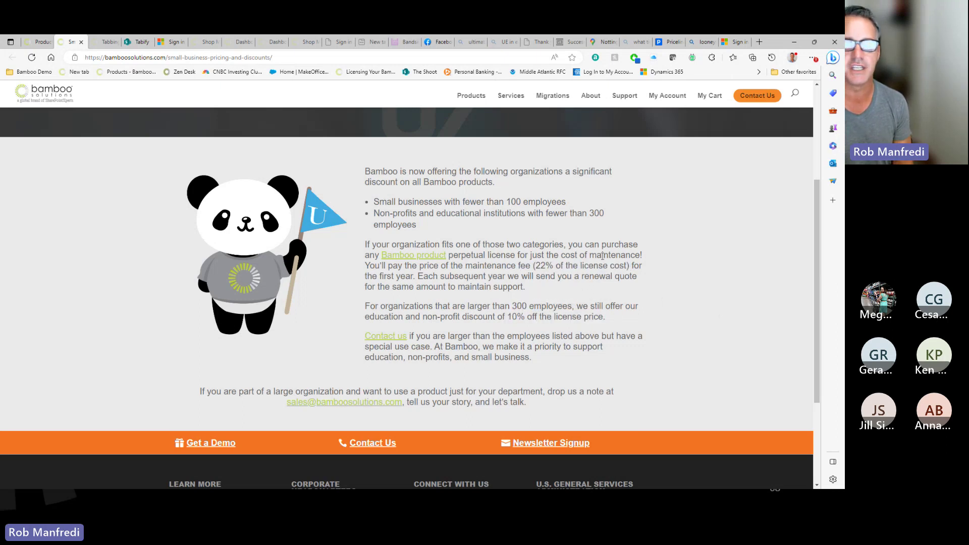
Return to the Bamboo products page and open the Tabify product page
click(36, 43)
scroll(650, 310, down, 3)
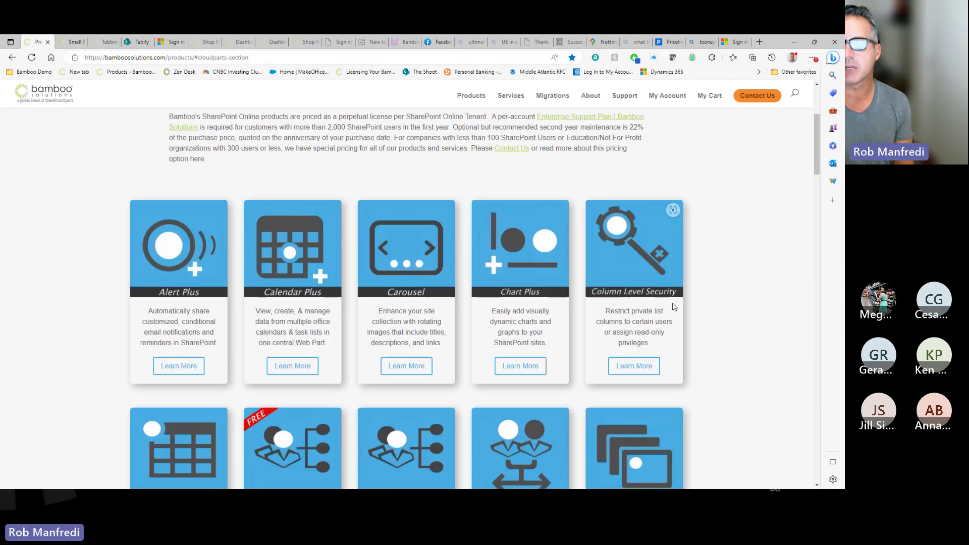
scroll(672, 306, down, 6)
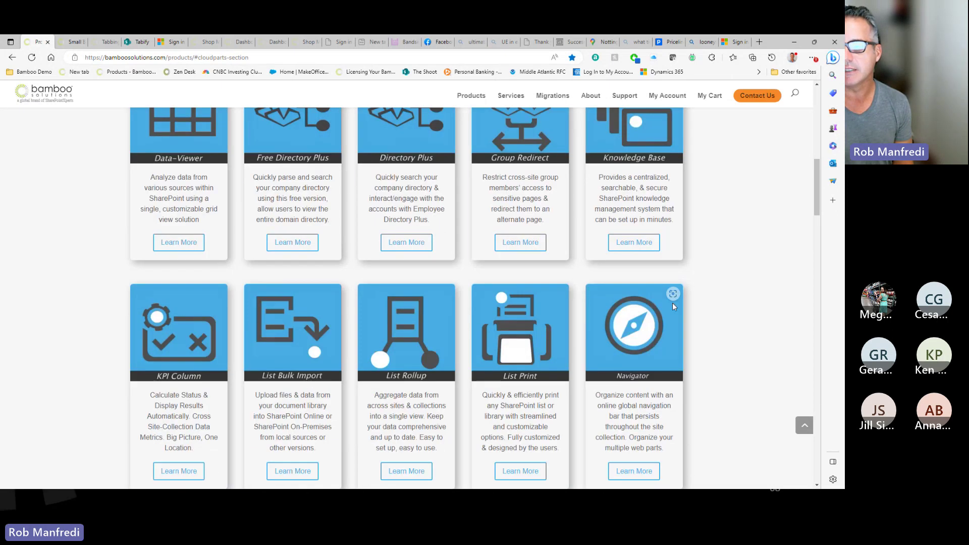
scroll(672, 307, down, 5)
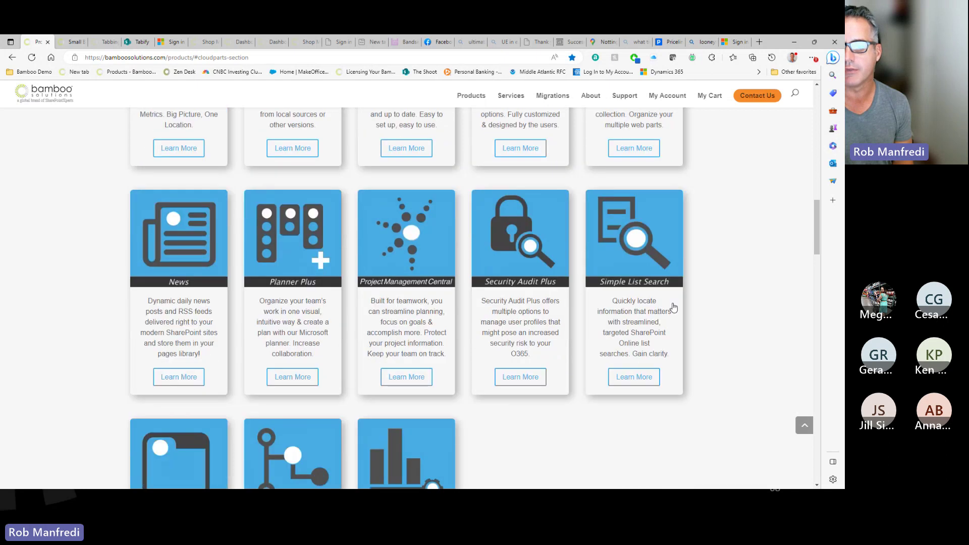
scroll(673, 306, down, 3)
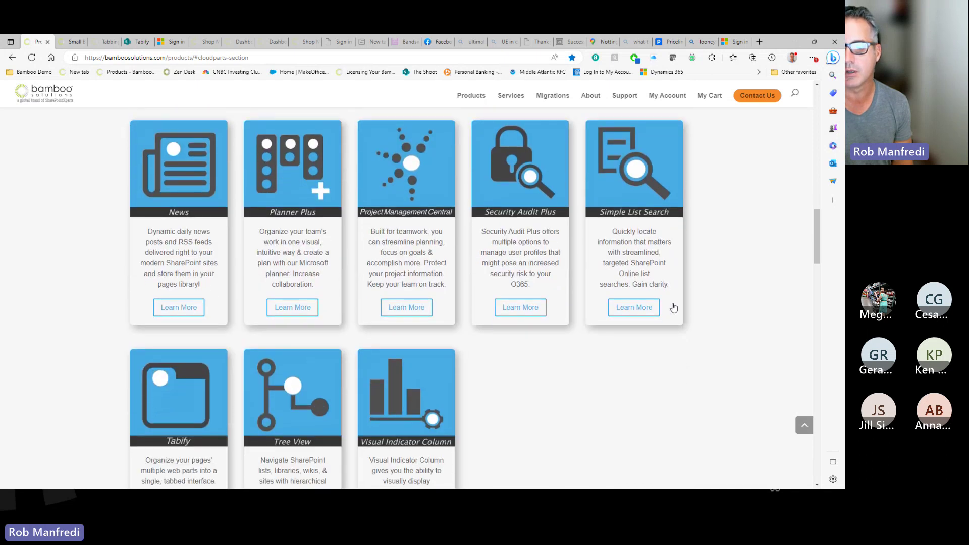
scroll(673, 307, down, 2)
click(174, 376)
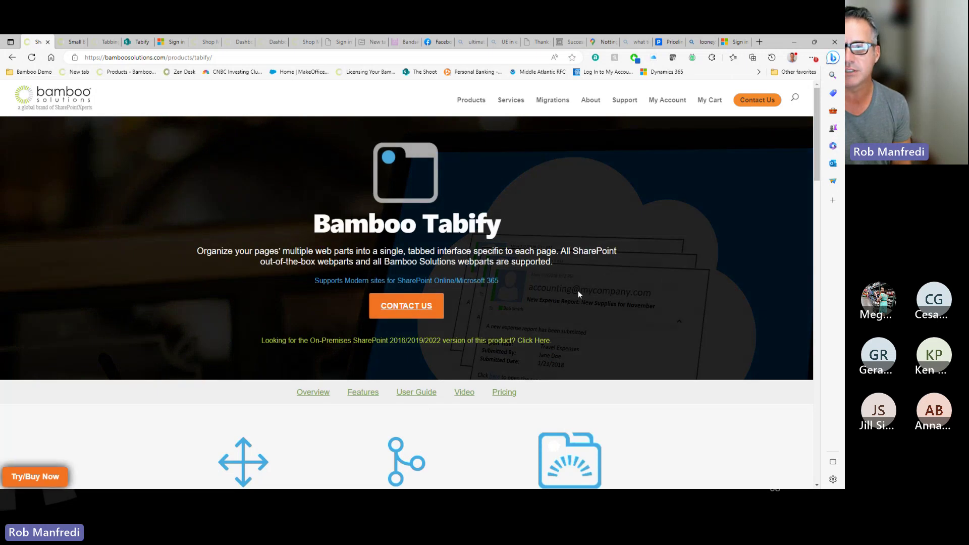
Scroll down the Tabify page to Pricing: $1995 per SharePoint Domain for Office 365
scroll(577, 289, down, 2)
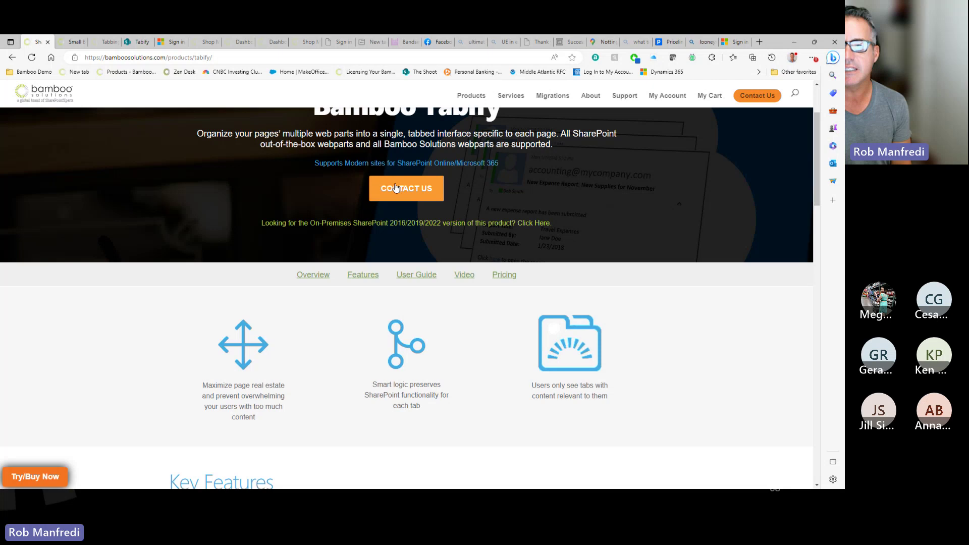
scroll(578, 284, down, 3)
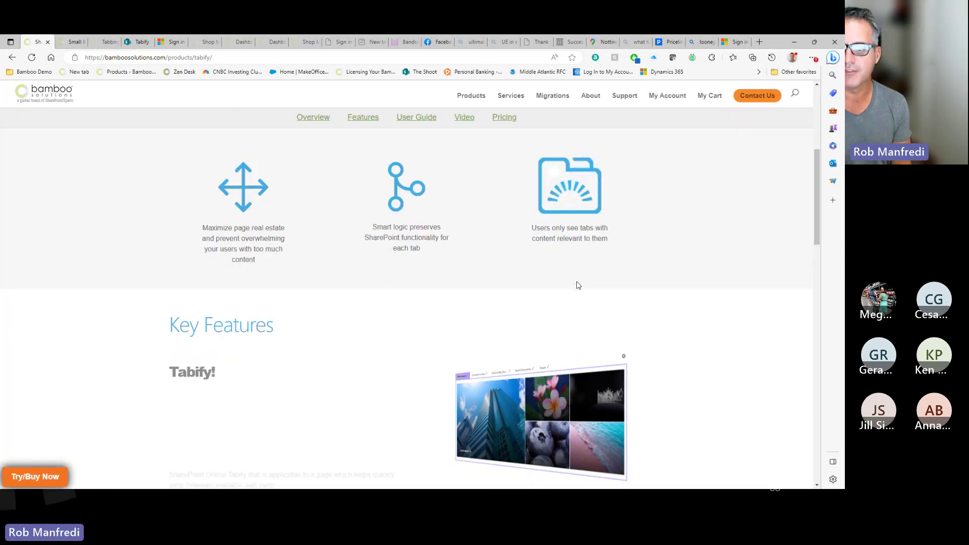
scroll(664, 278, down, 3)
scroll(664, 280, down, 6)
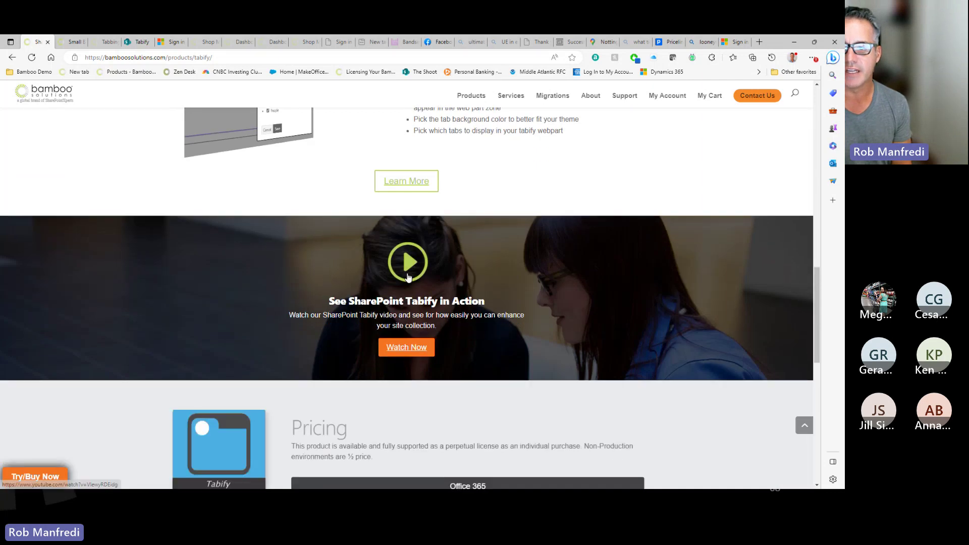
scroll(603, 261, down, 4)
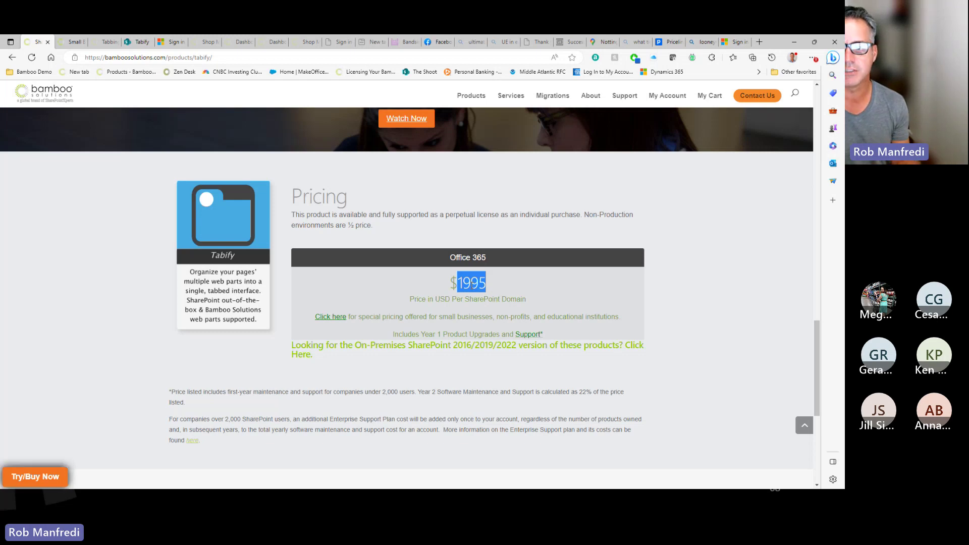
click(522, 288)
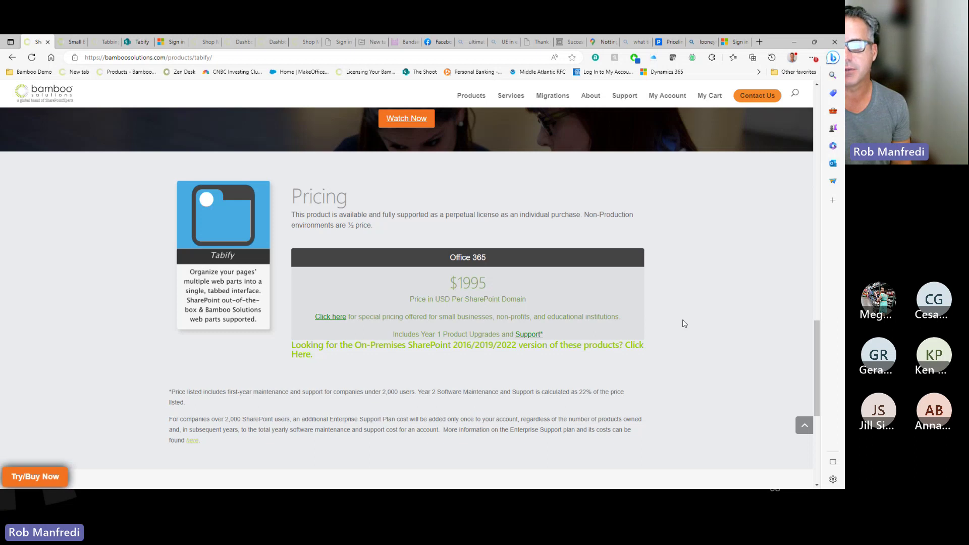
click(27, 482)
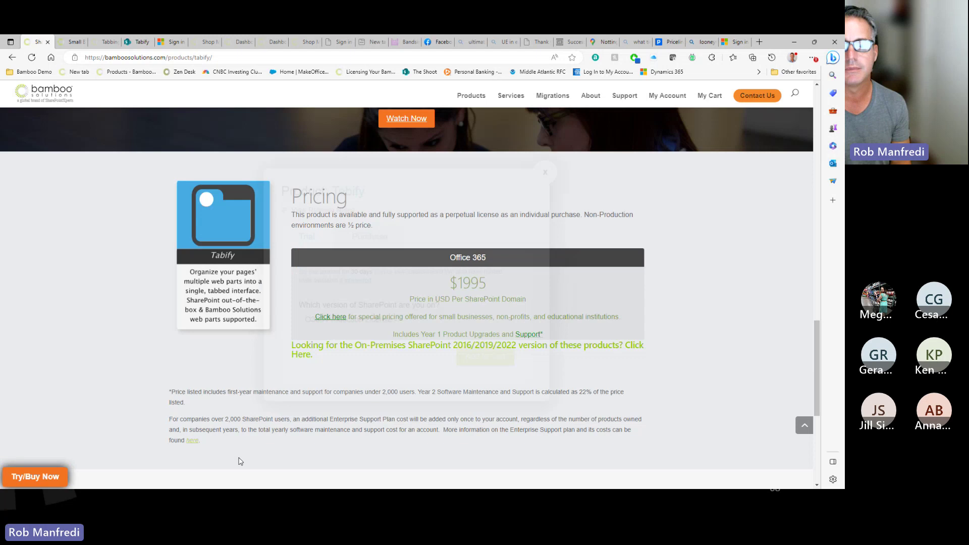
click(361, 326)
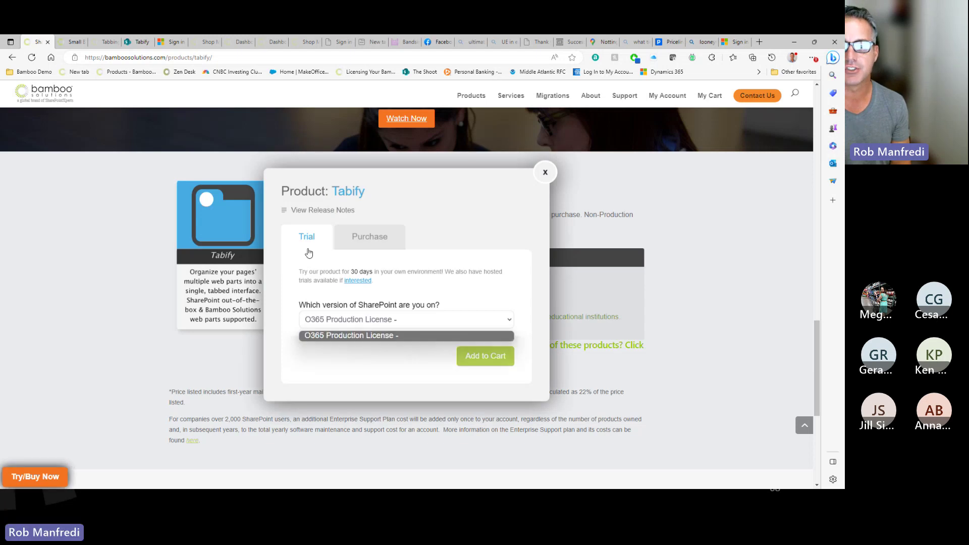
click(378, 337)
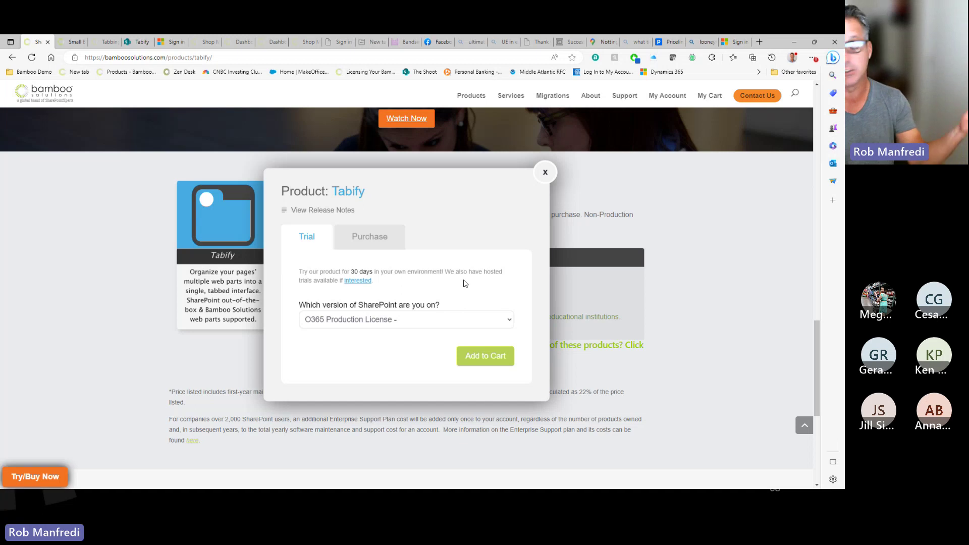
click(545, 173)
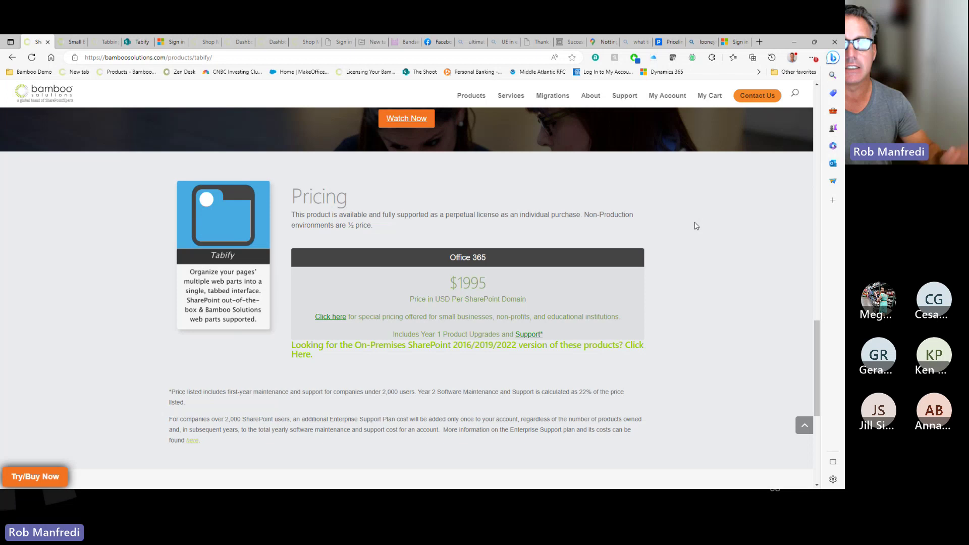
Switch to the Tabify SharePoint page and scroll through its gallery, YouTube, Twitter and People web parts
click(135, 46)
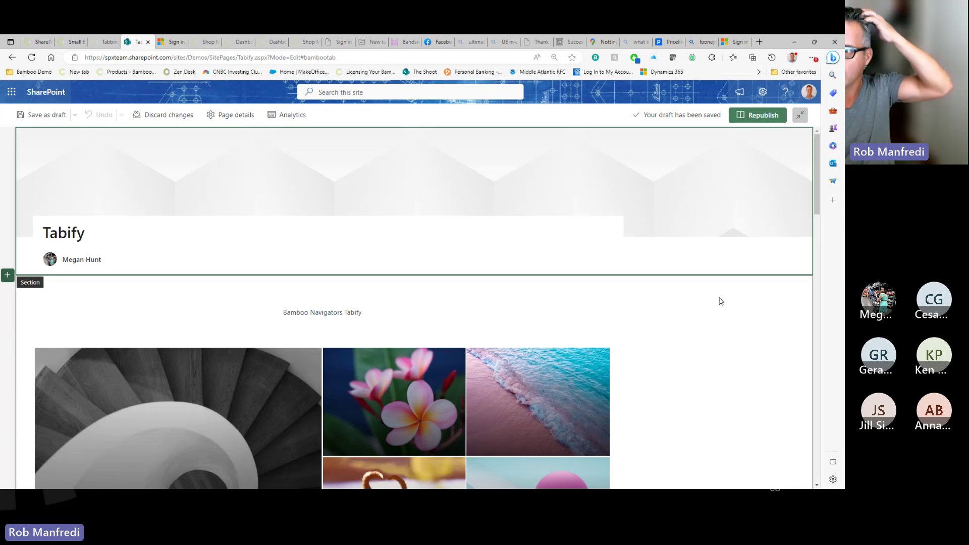
scroll(722, 303, down, 2)
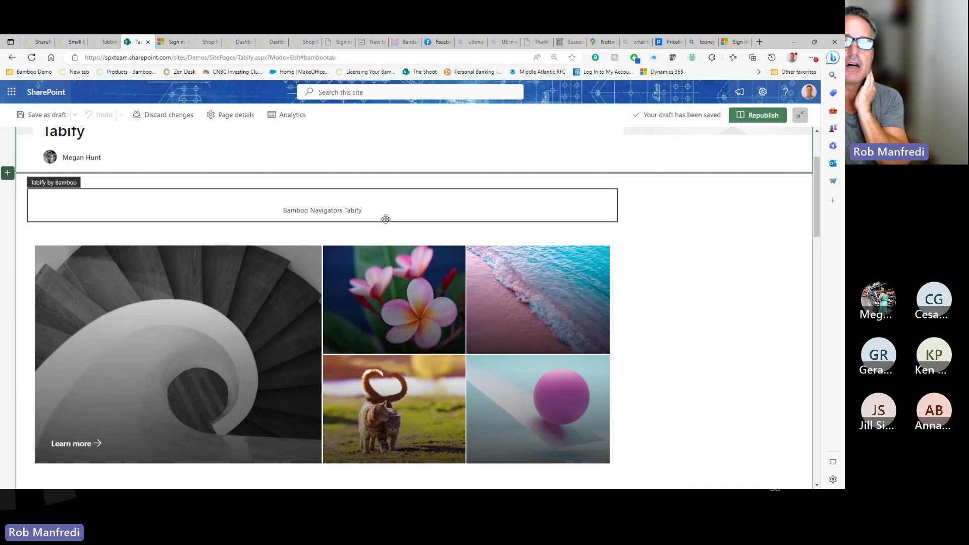
scroll(431, 219, up, 2)
scroll(744, 268, down, 3)
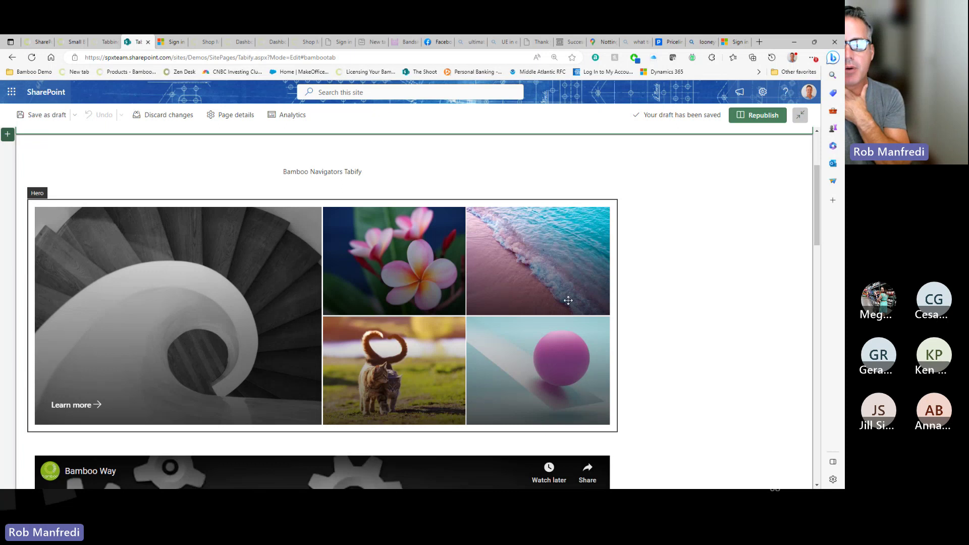
scroll(605, 301, down, 6)
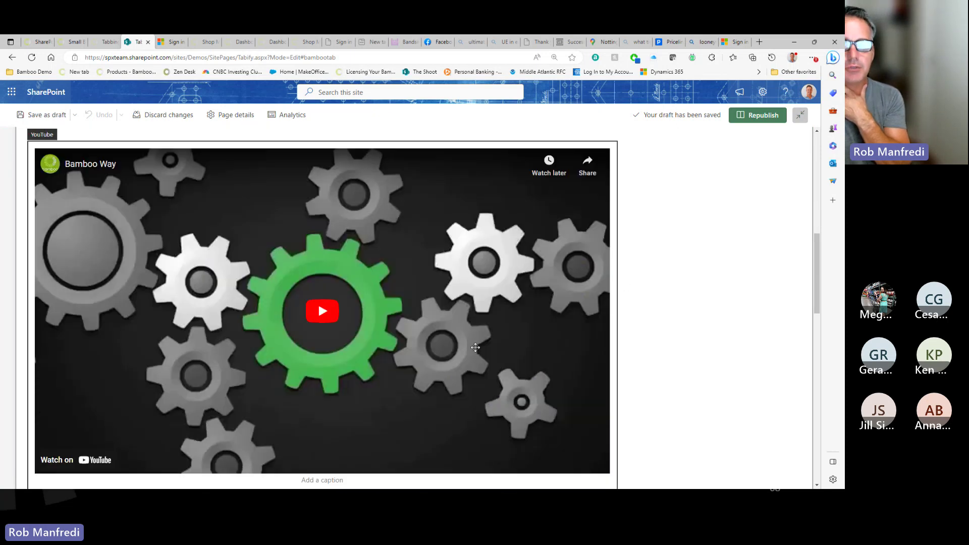
scroll(630, 319, down, 7)
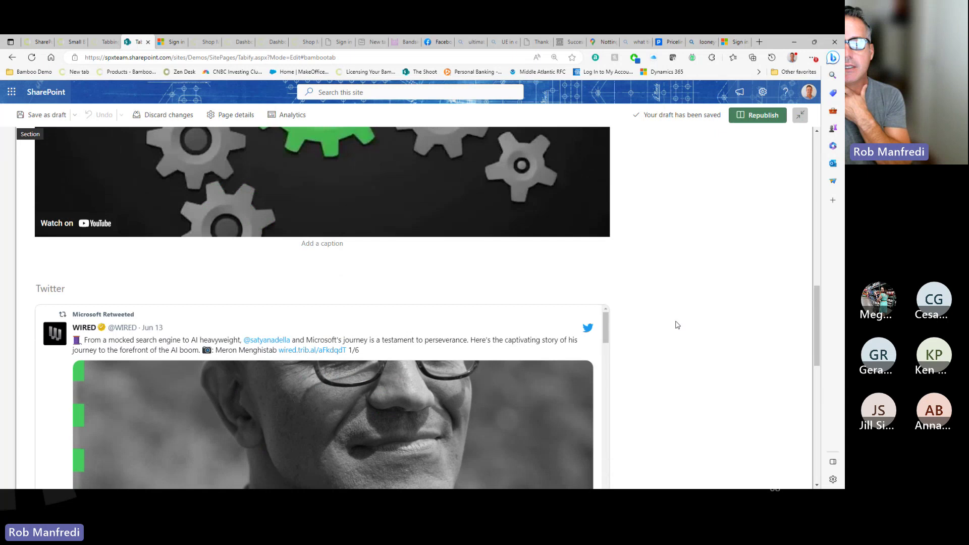
scroll(713, 288, down, 3)
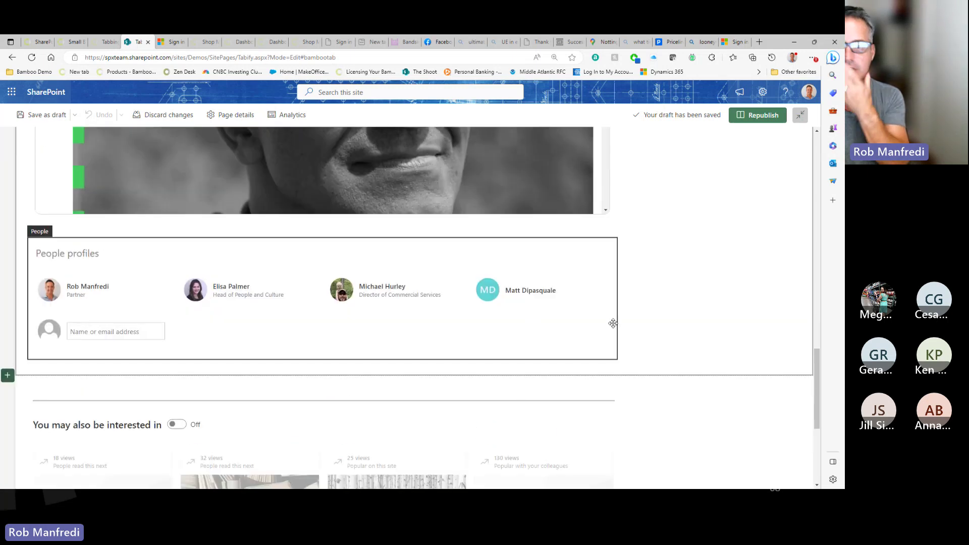
scroll(663, 318, up, 7)
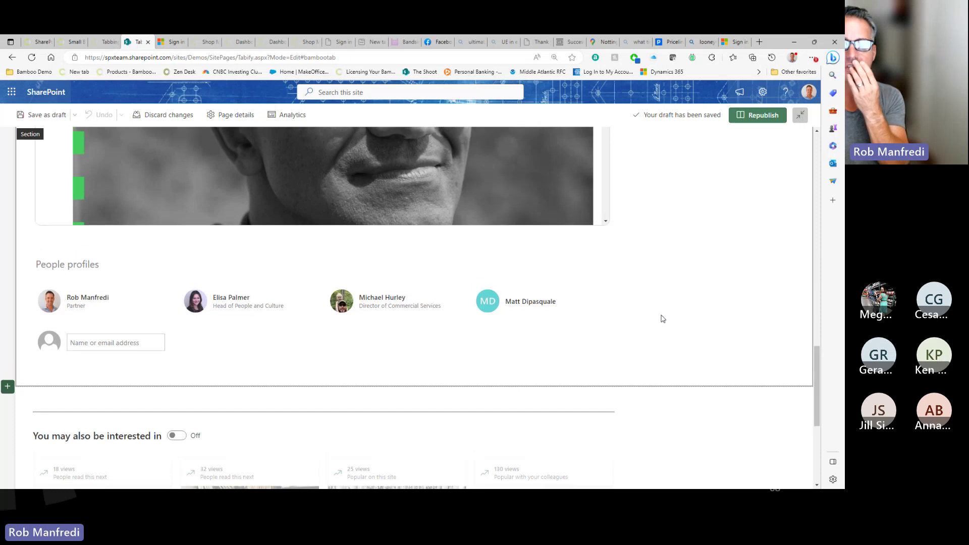
scroll(664, 315, up, 6)
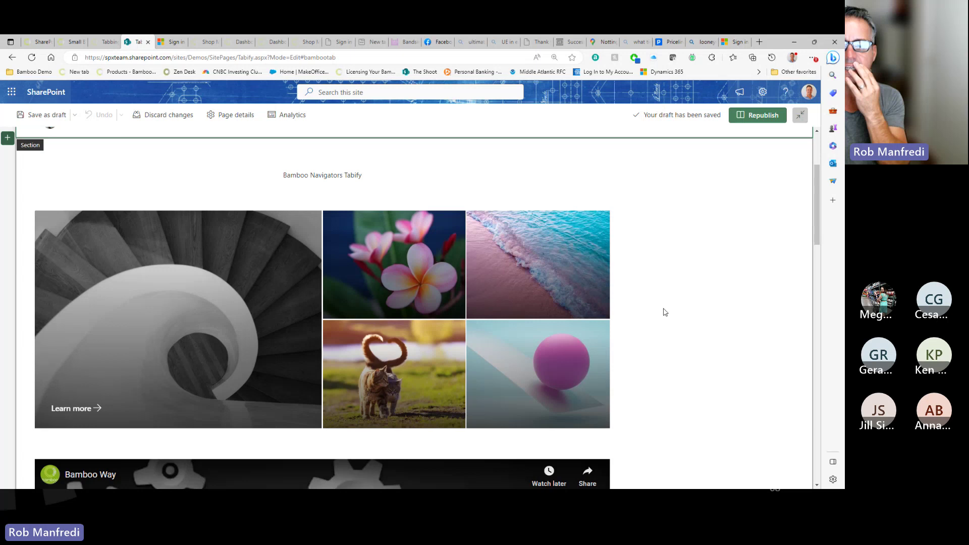
scroll(664, 312, down, 8)
scroll(664, 312, down, 2)
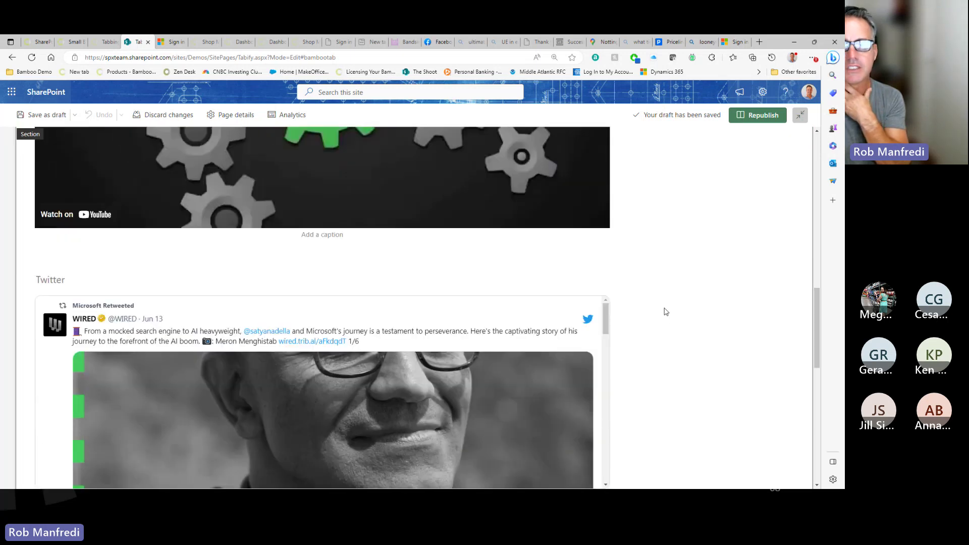
scroll(664, 312, down, 4)
scroll(664, 312, up, 7)
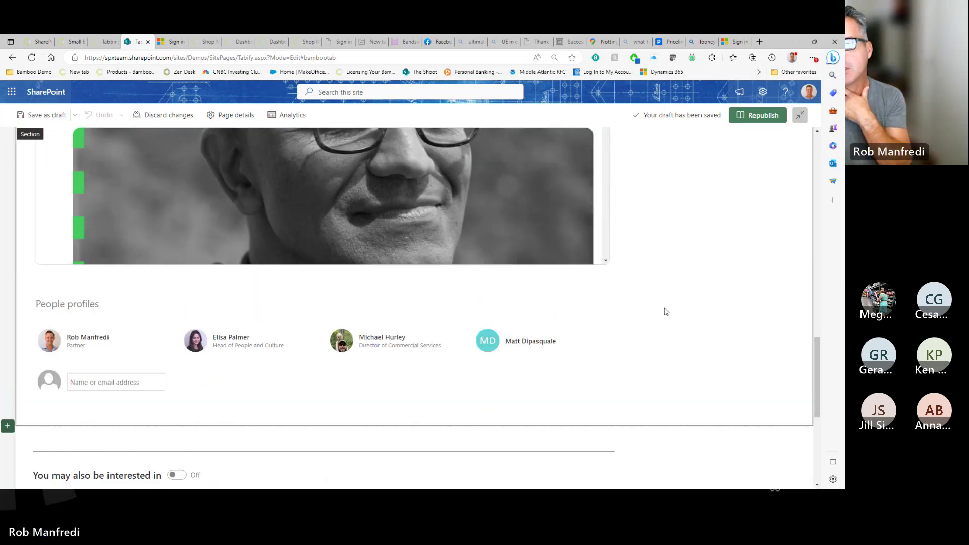
scroll(664, 312, up, 10)
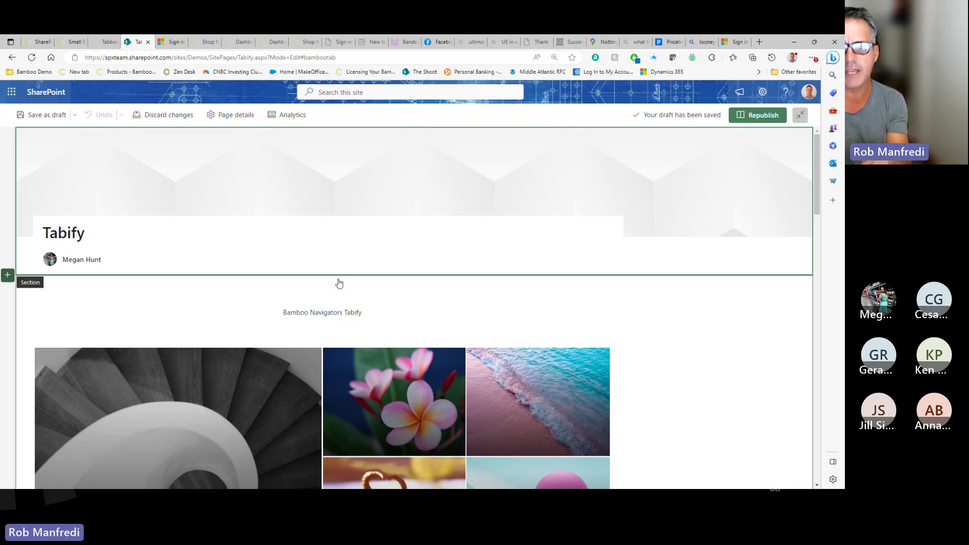
click(321, 283)
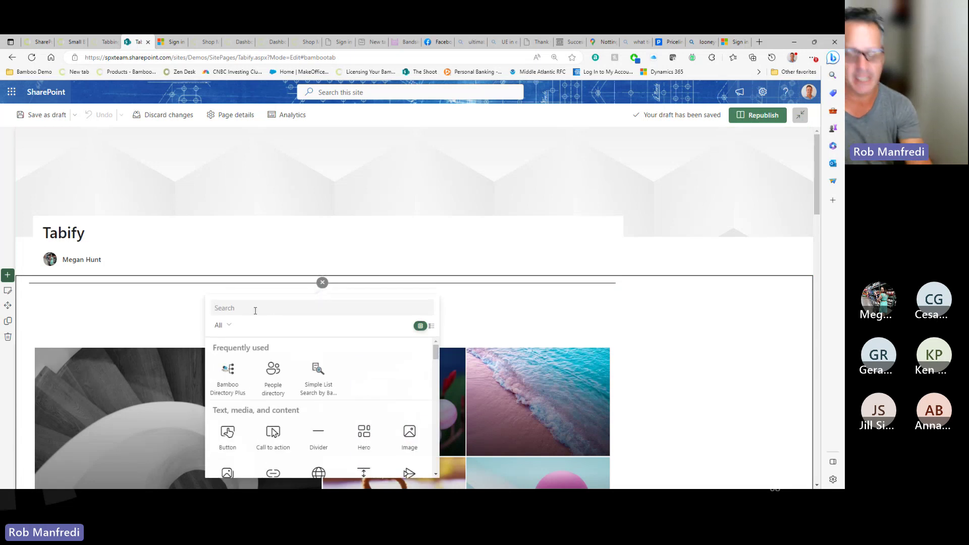
text(bamboo)
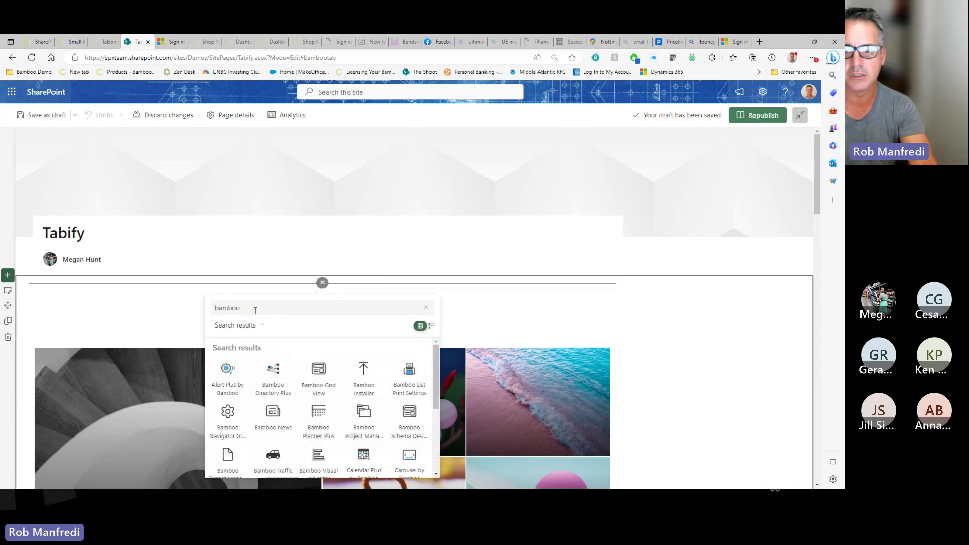
scroll(313, 385, down, 2)
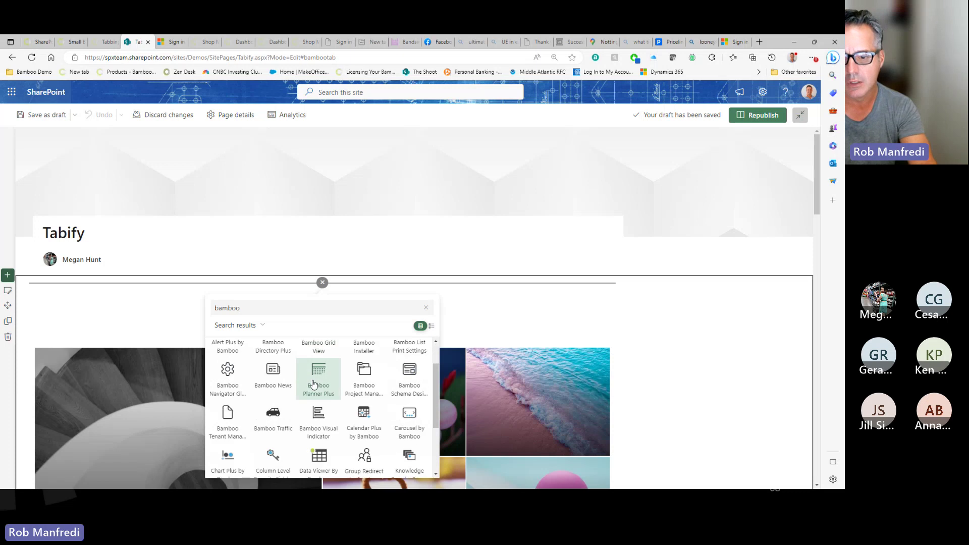
scroll(313, 385, down, 2)
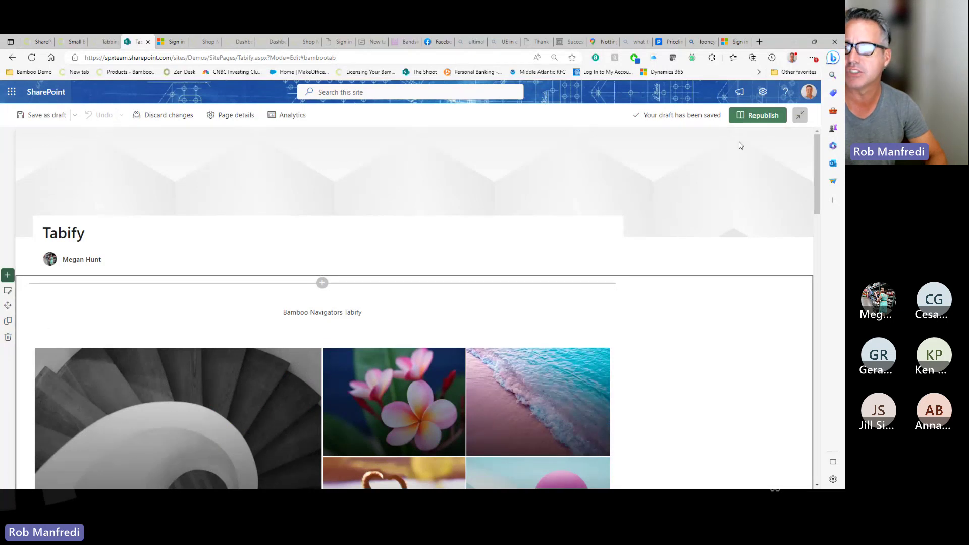
Republish the Tabify page and preview its YouTube Video, Twitter and Feel Good tabs
click(756, 115)
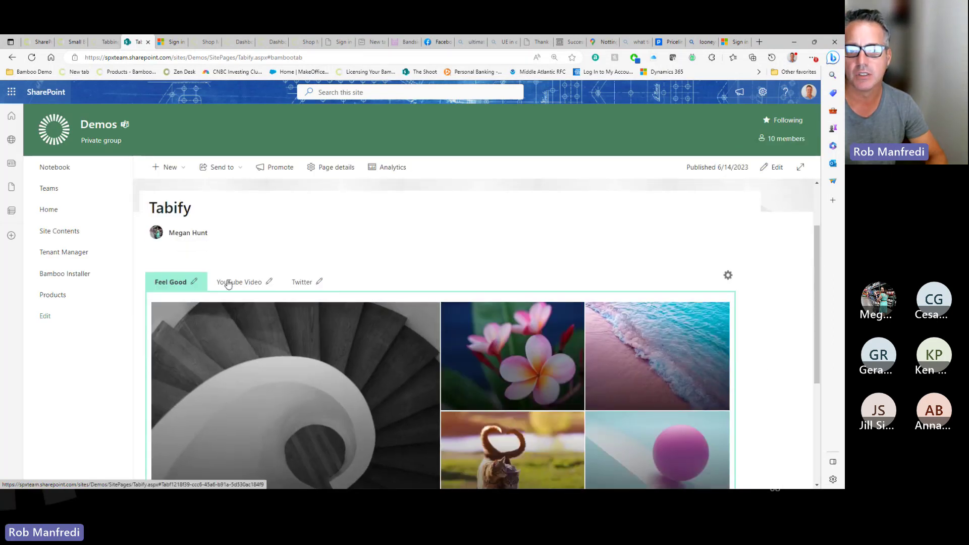
click(228, 283)
click(303, 283)
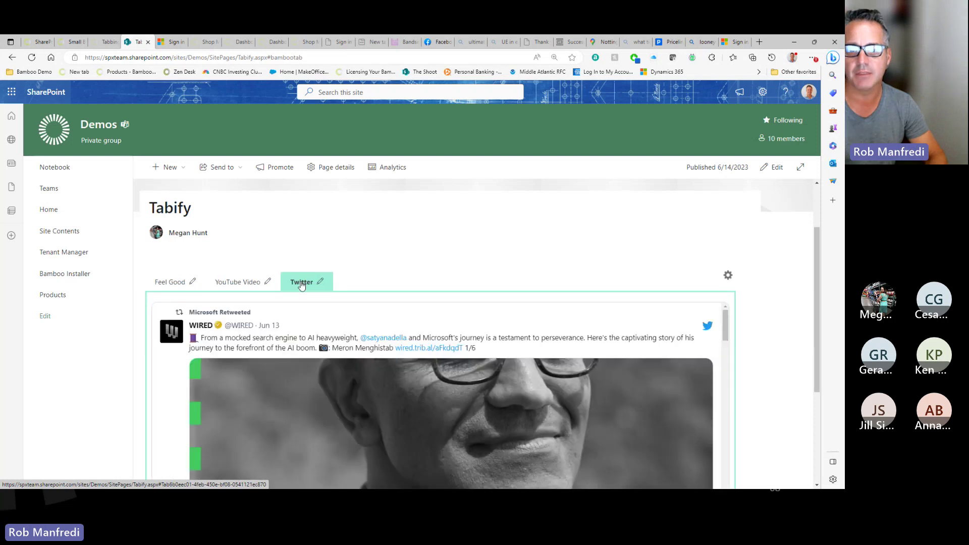
click(228, 284)
click(168, 281)
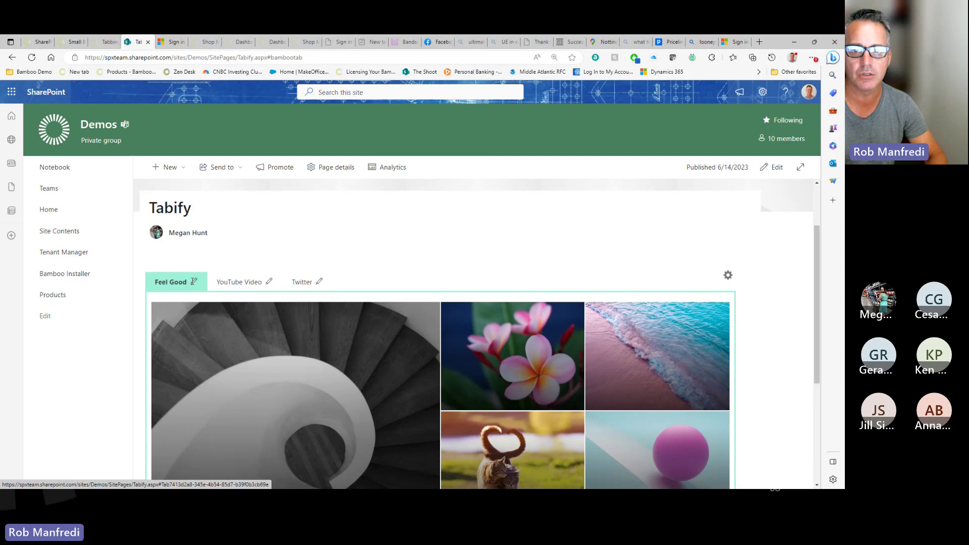
Leave the Feel Good tab name unchanged, then show the Twitter tab's tweet feed
click(194, 282)
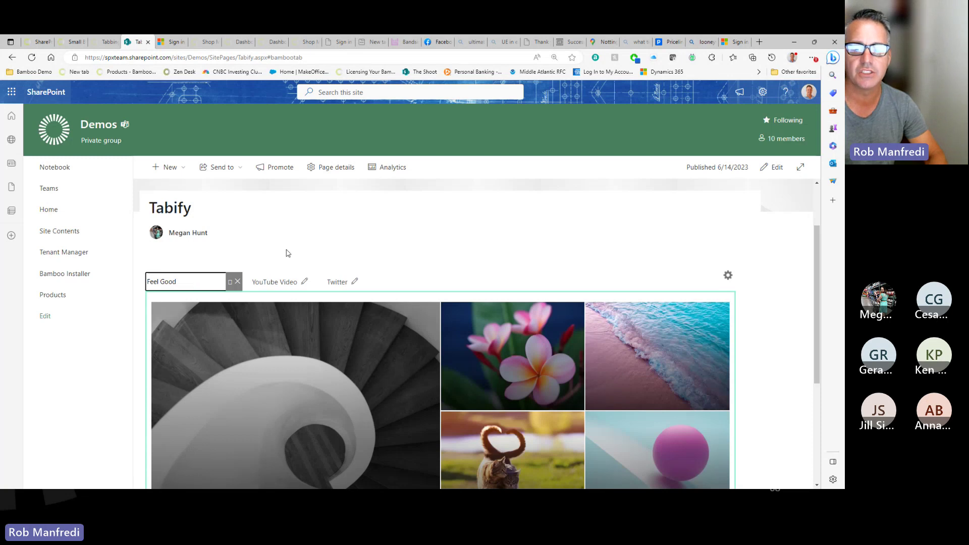
key(Return)
click(232, 285)
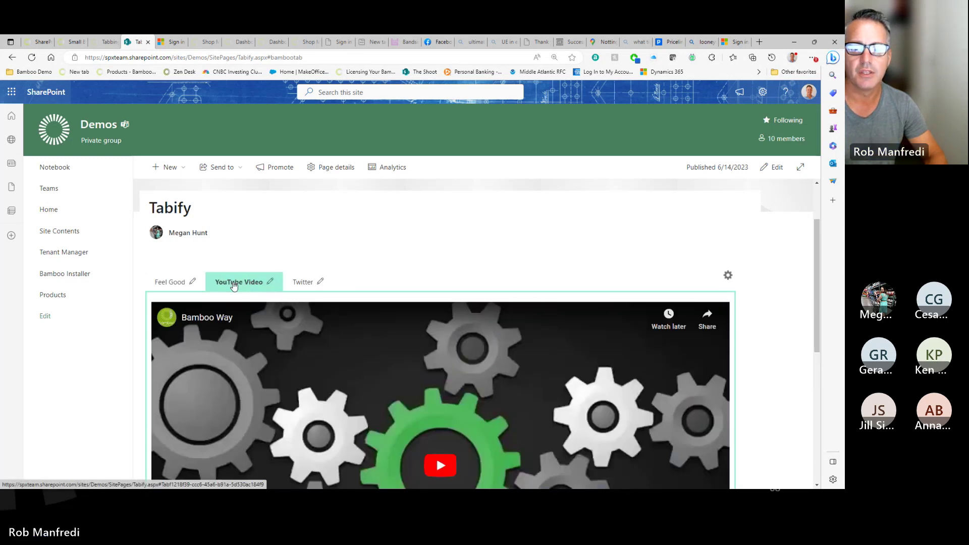
click(304, 281)
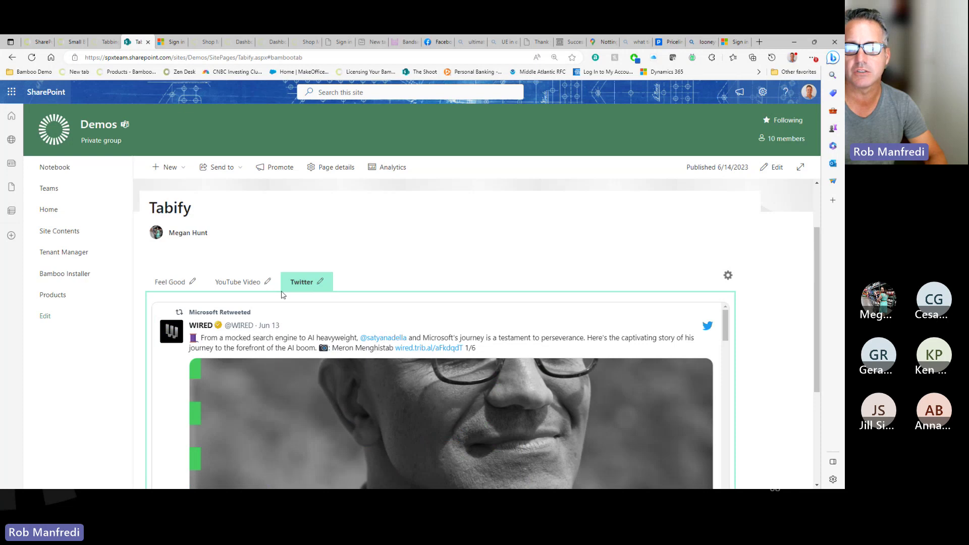
click(727, 275)
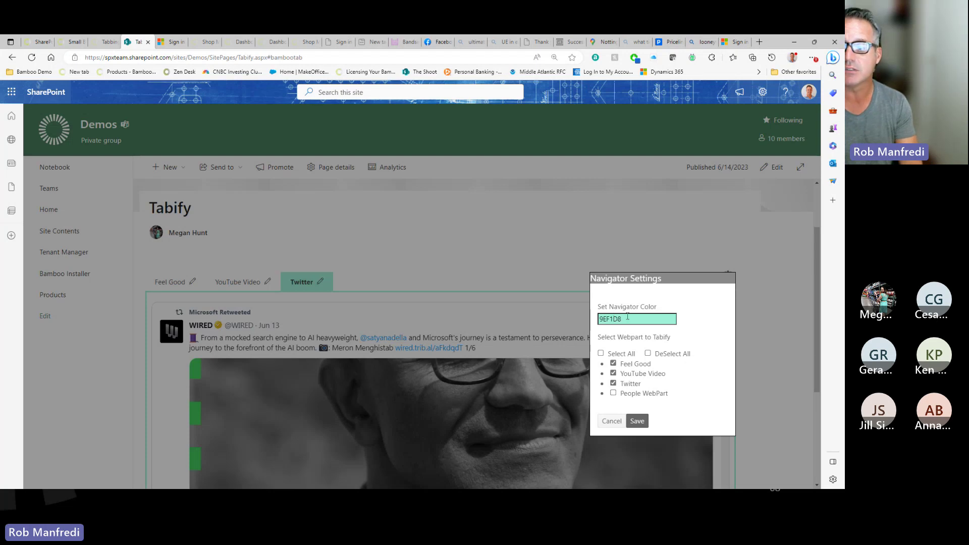
click(612, 421)
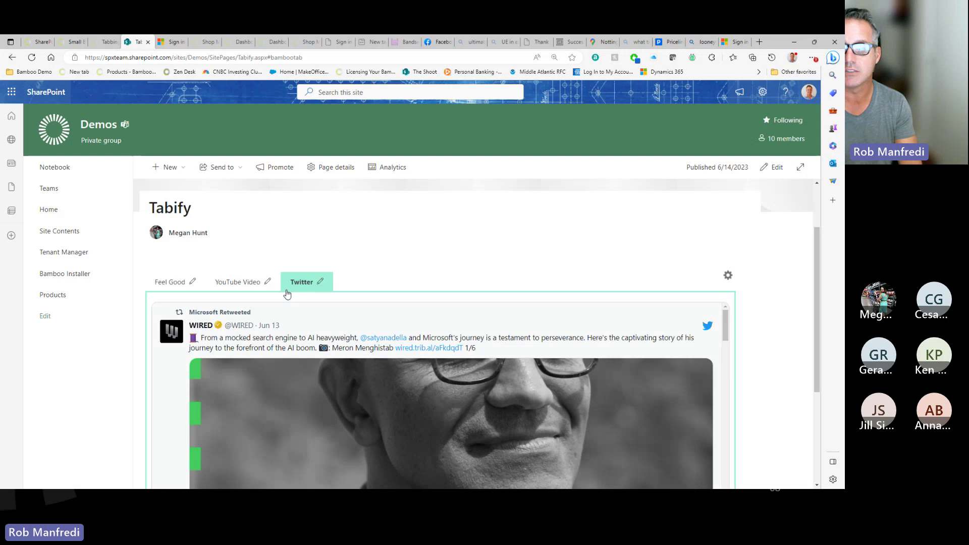
scroll(728, 350, down, 3)
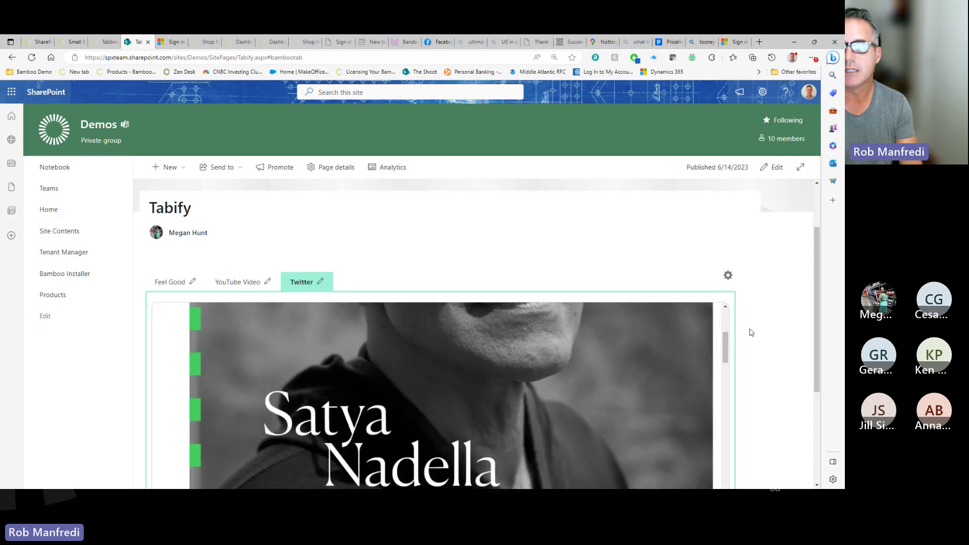
scroll(751, 332, down, 3)
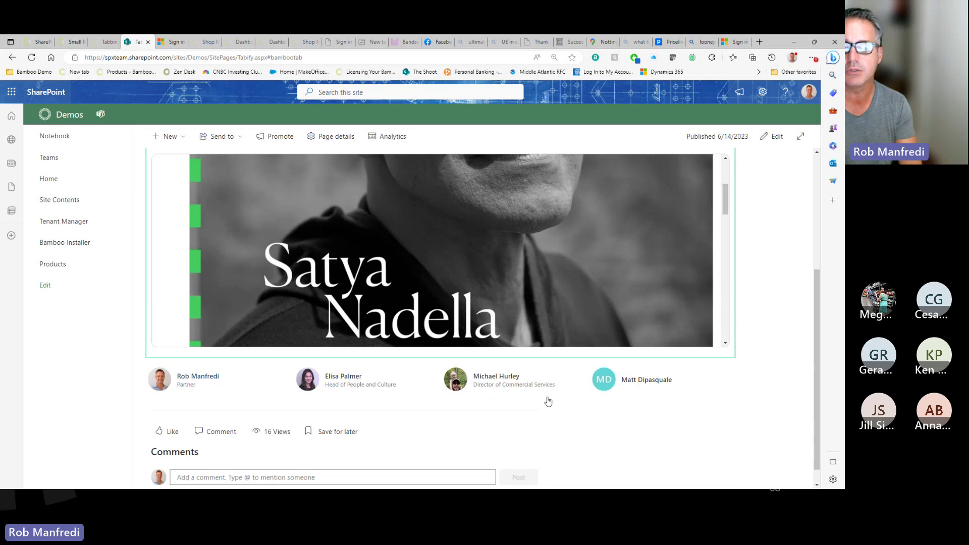
scroll(620, 389, up, 5)
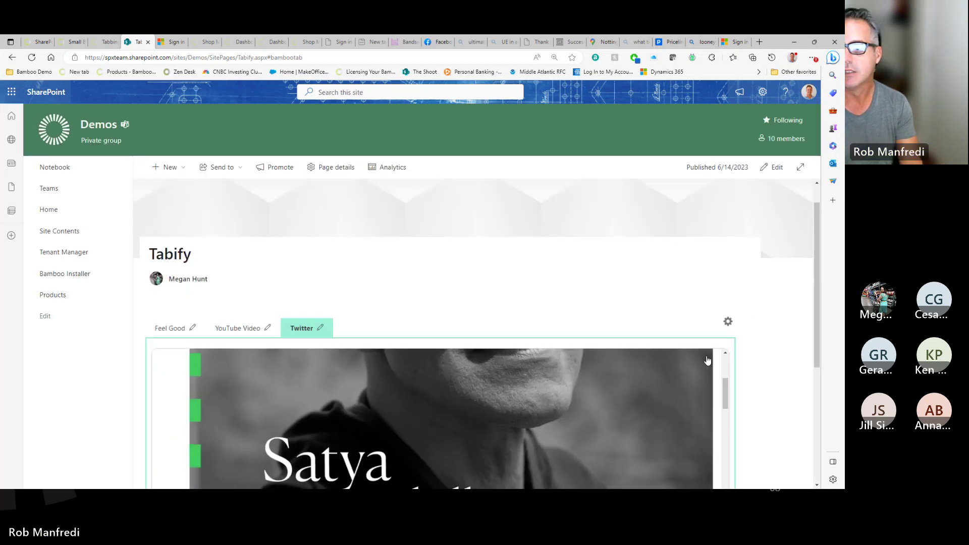
scroll(594, 411, up, 3)
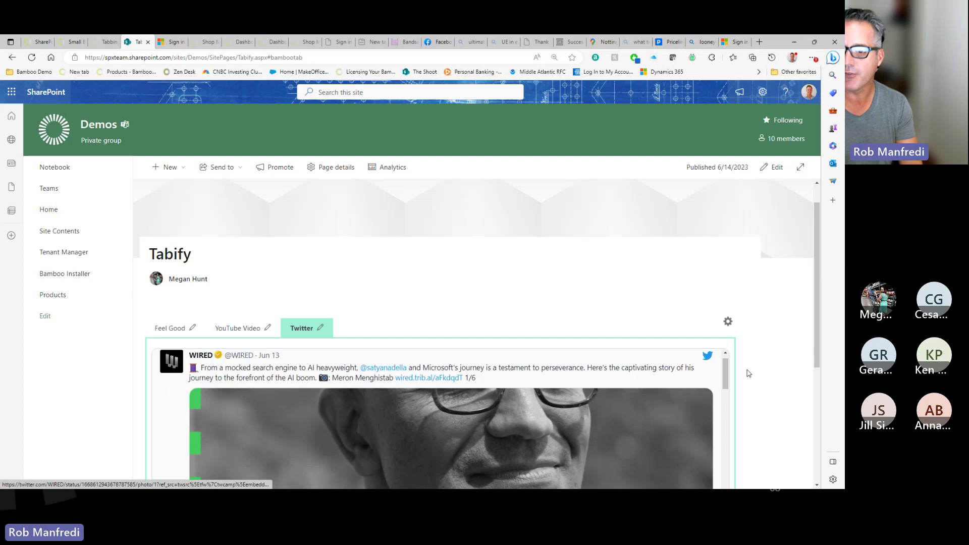
click(243, 332)
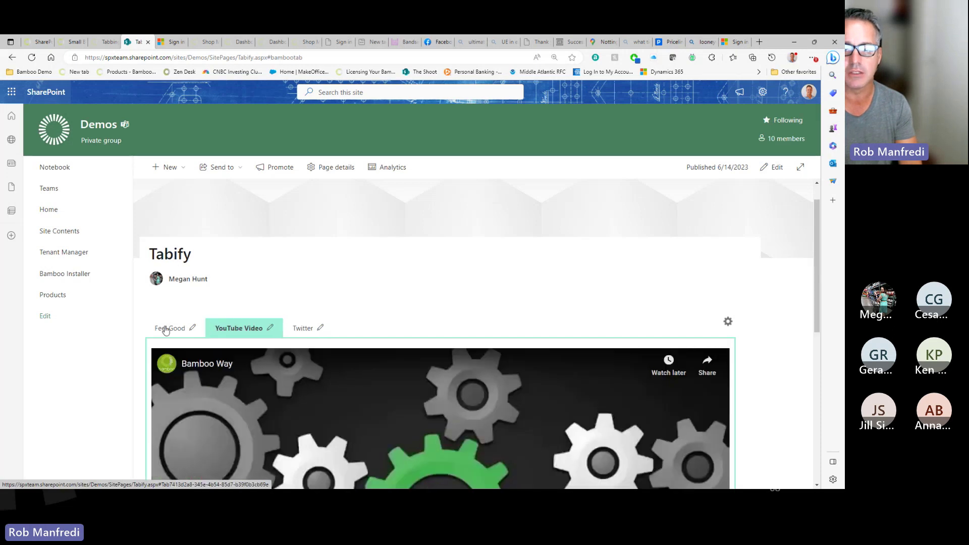
click(170, 328)
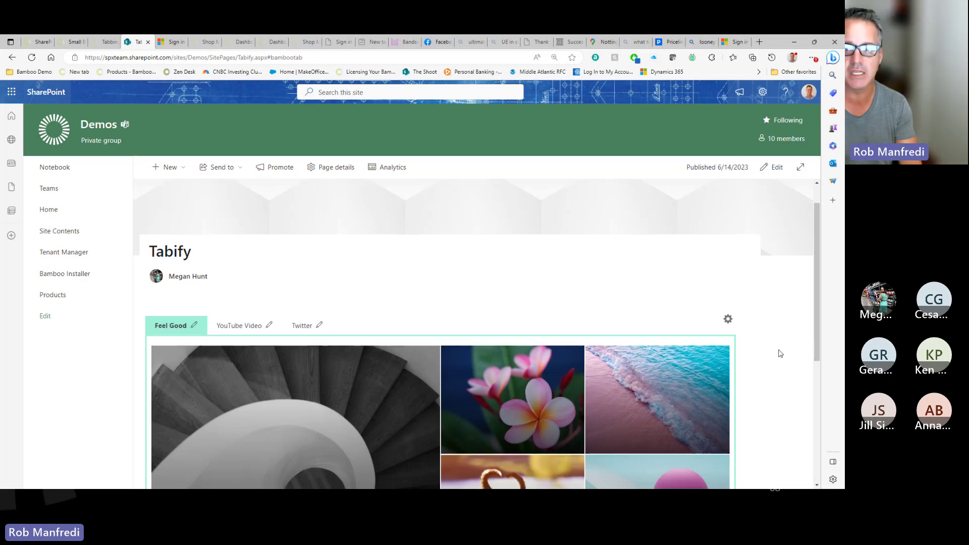
scroll(780, 353, down, 2)
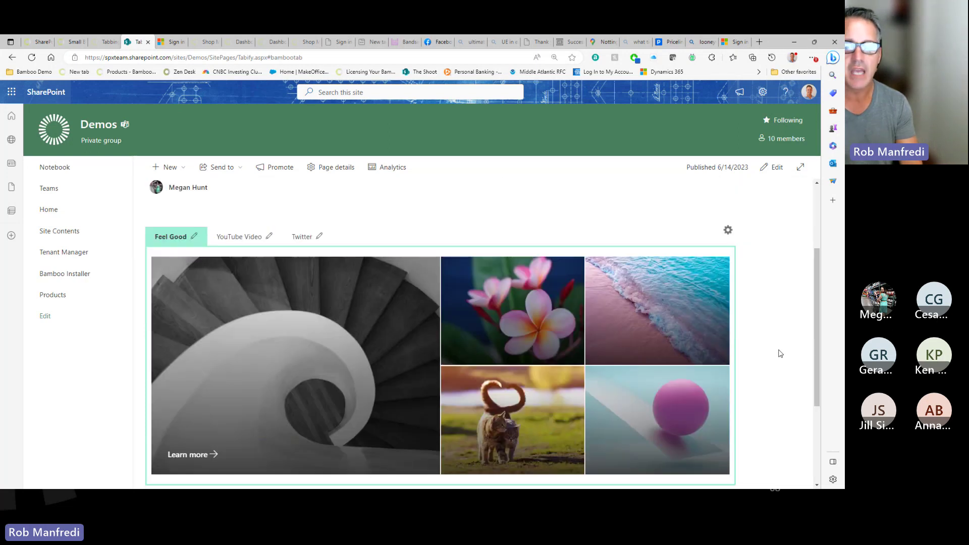
click(239, 235)
click(301, 239)
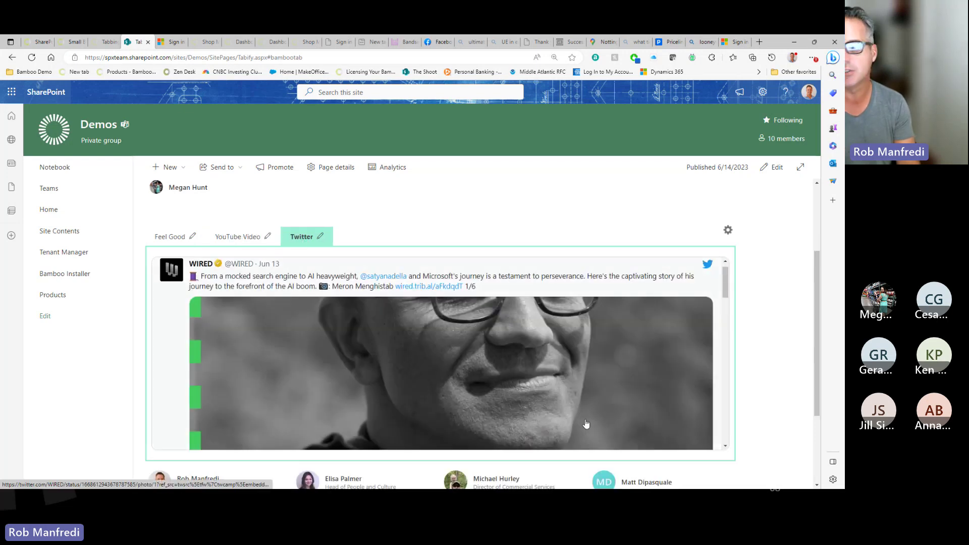
scroll(755, 368, down, 2)
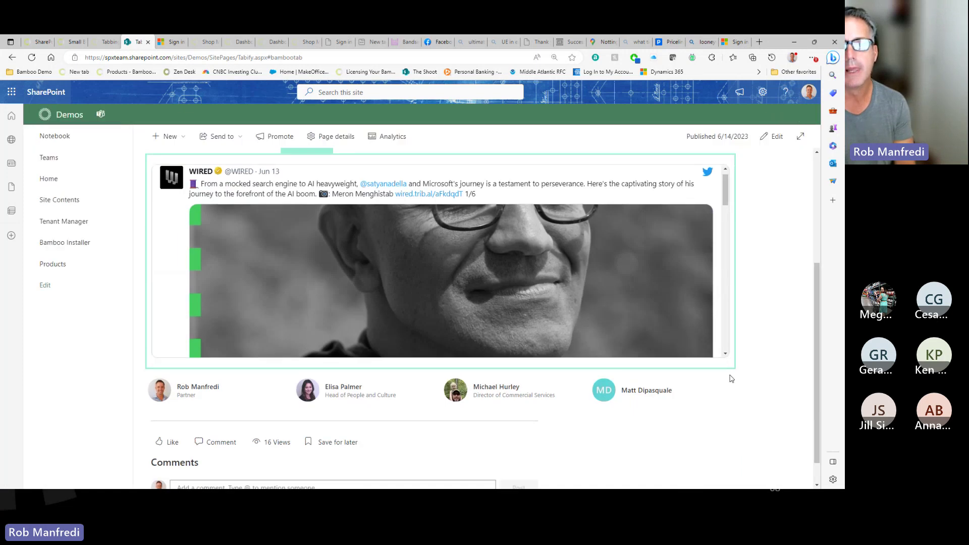
scroll(731, 376, up, 3)
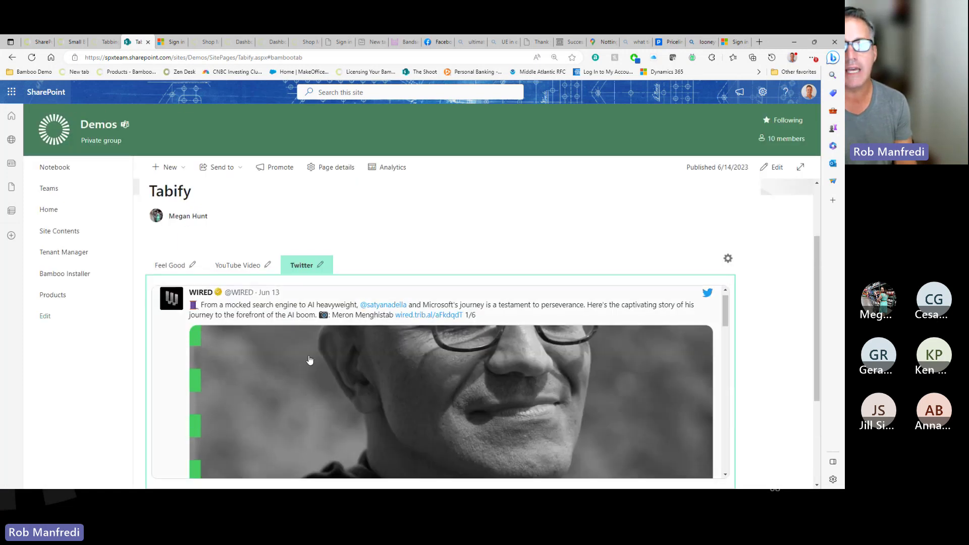
Switch to the 'Tabbing Web Parts on a SharePoint Page' blog post and scroll through its sections
click(106, 43)
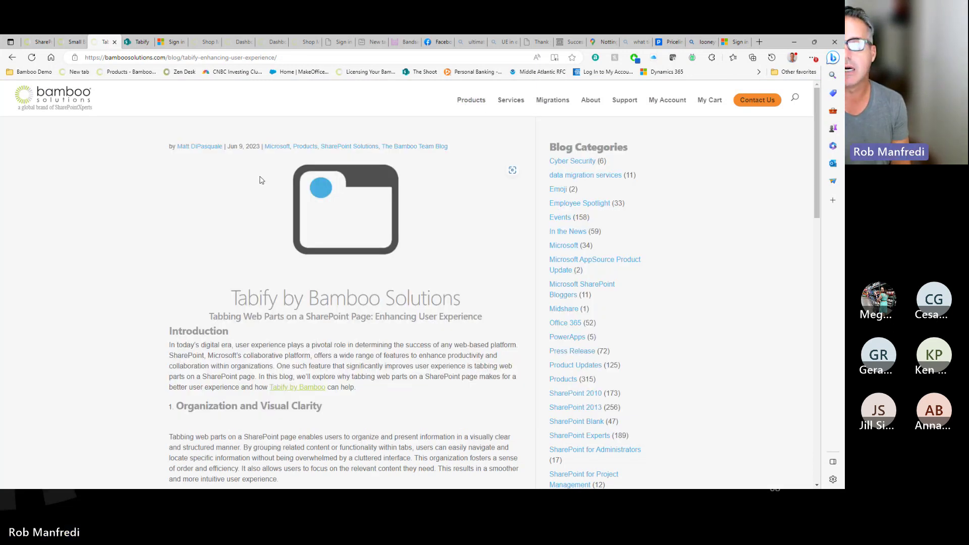
scroll(386, 320, down, 2)
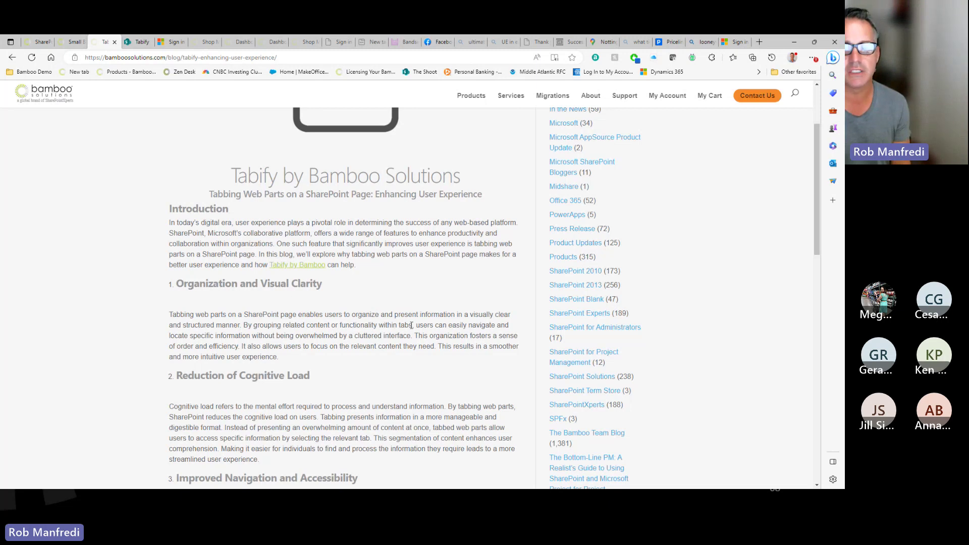
scroll(191, 327, down, 1)
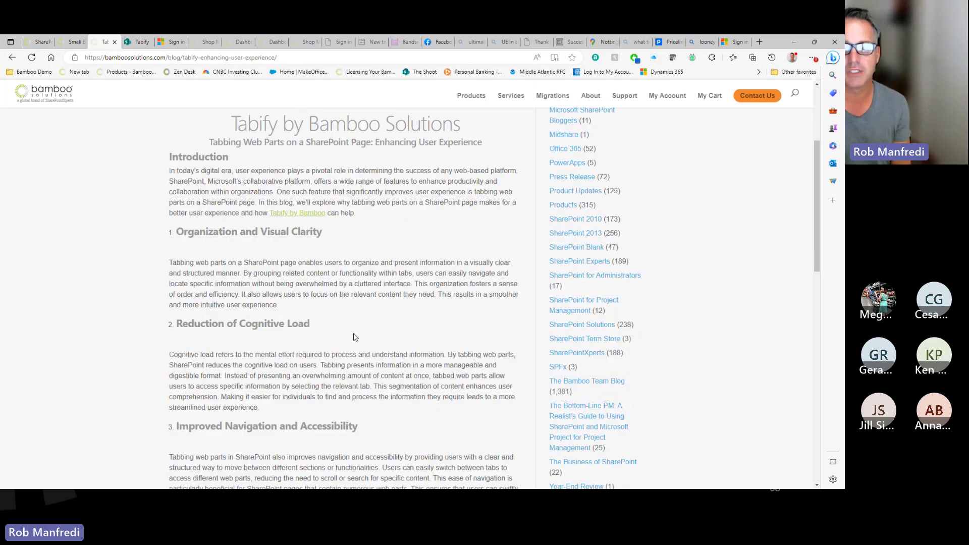
scroll(371, 335, down, 2)
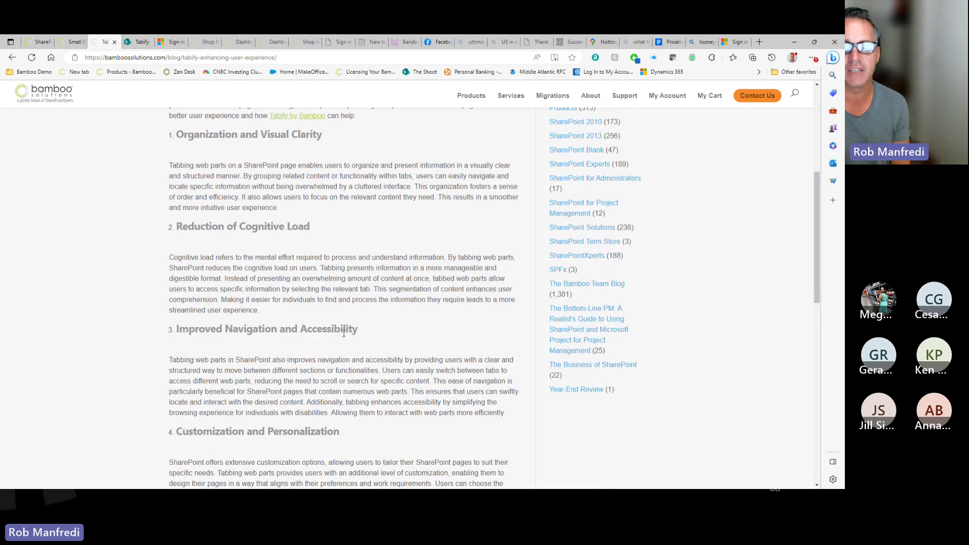
scroll(389, 340, down, 1)
scroll(390, 341, down, 1)
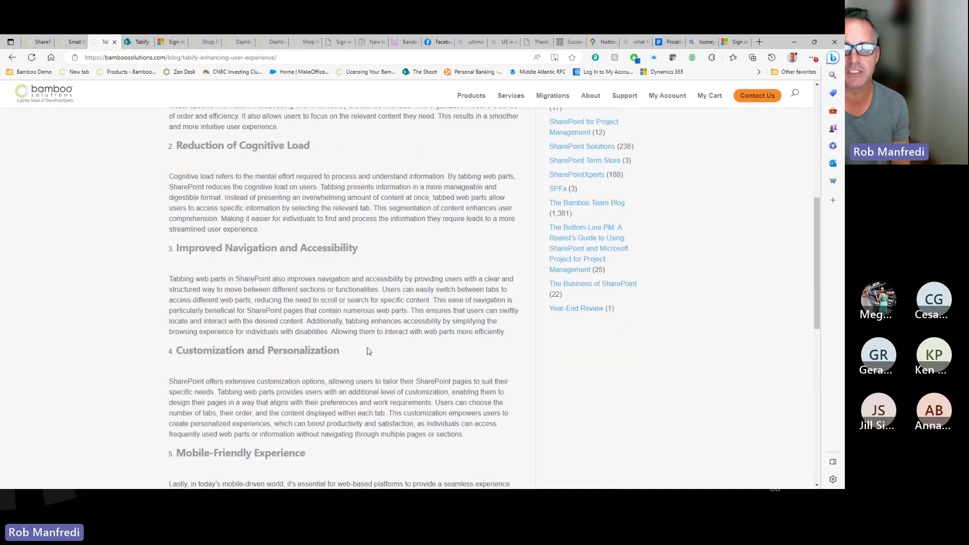
scroll(369, 351, down, 2)
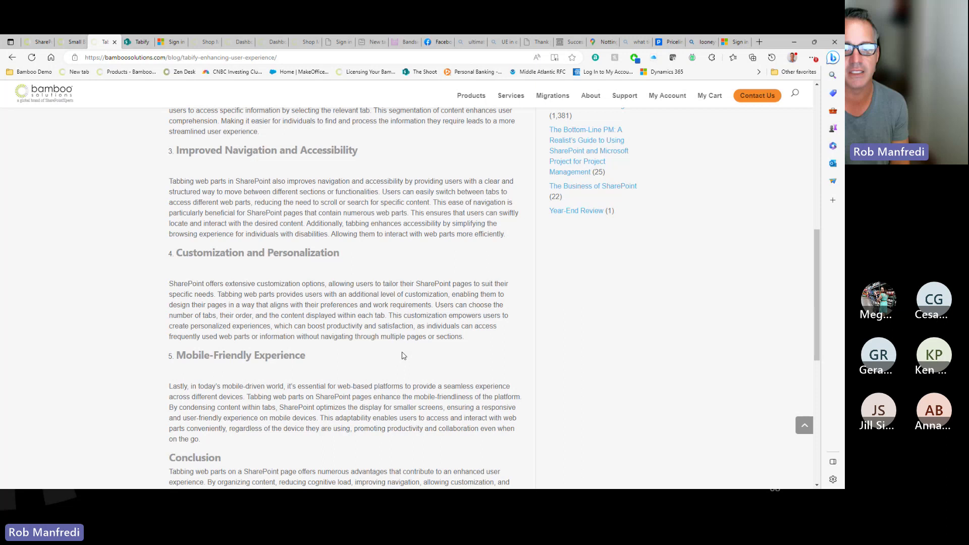
scroll(404, 355, down, 2)
scroll(393, 369, up, 10)
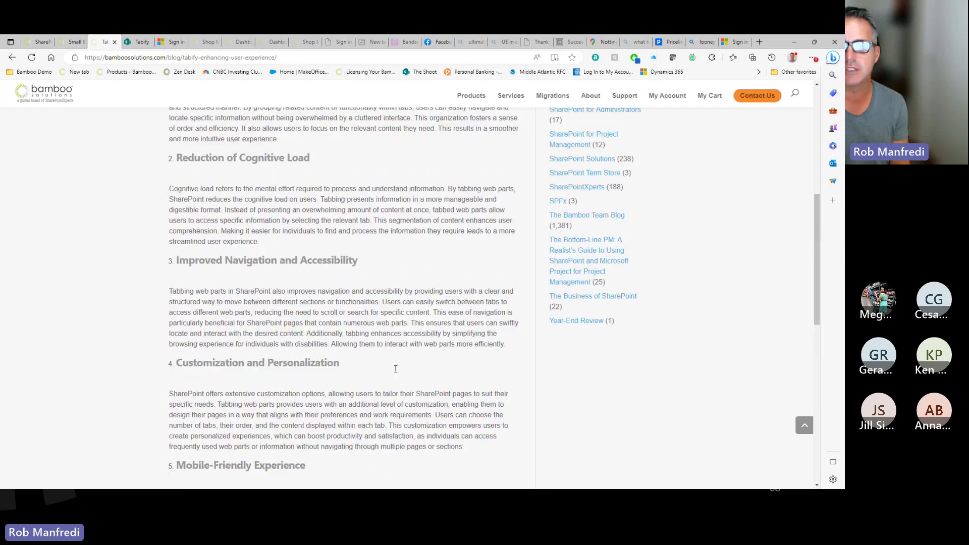